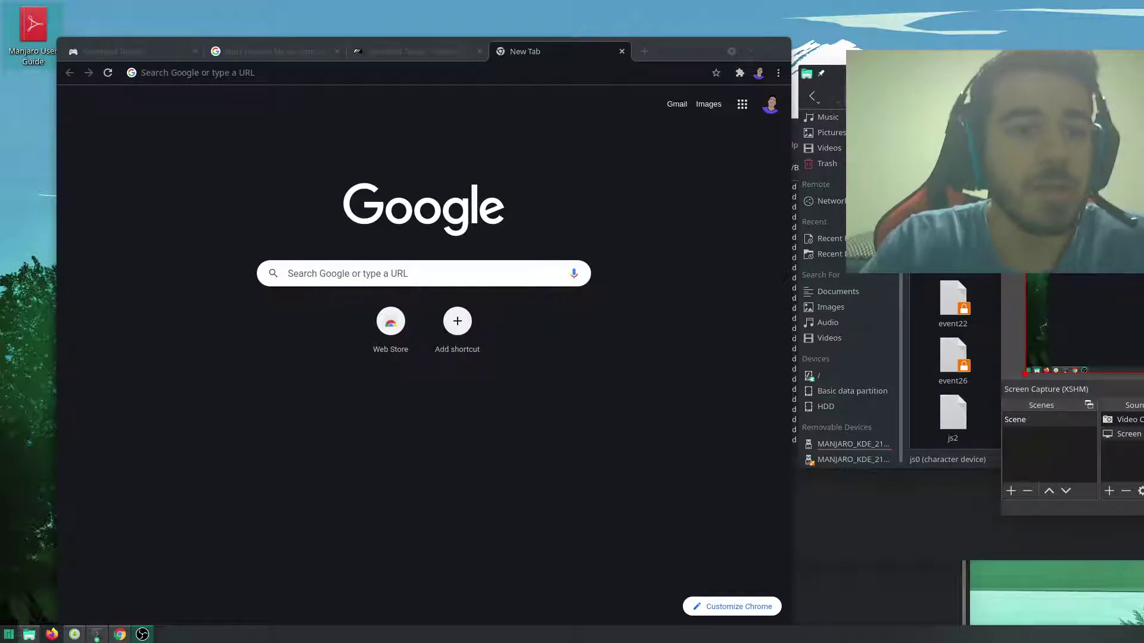
# Step: Search 'gamepad tester' and open gamepad-tester.com, confirming the Sony Wireless Controller shows as connected
pyautogui.click(479, 52)
pyautogui.write('g')
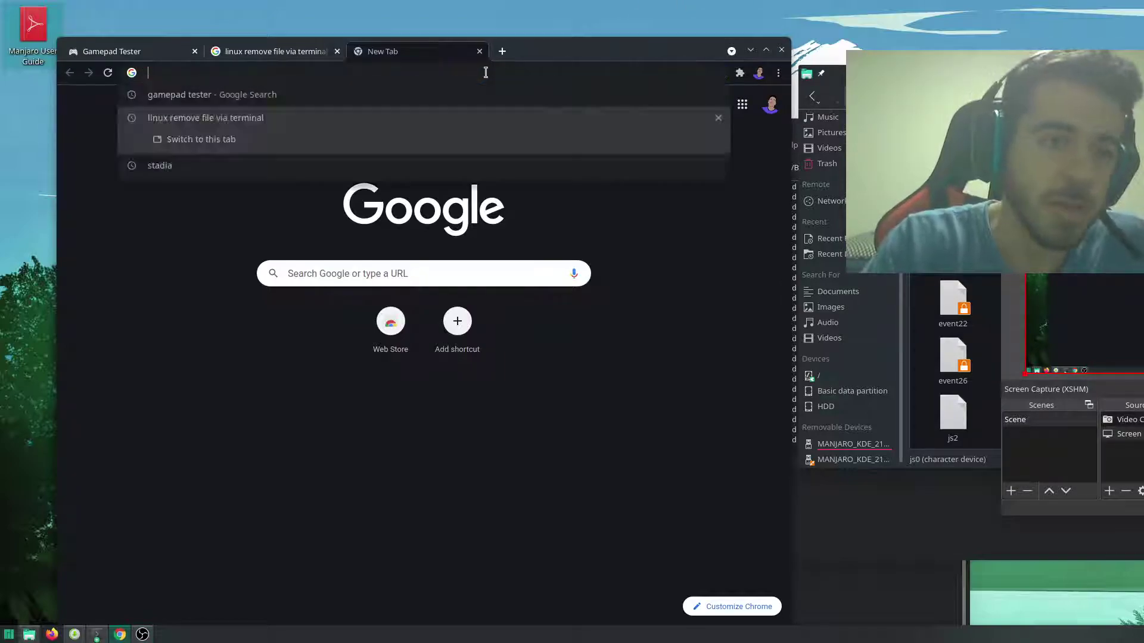
pyautogui.write('amepad')
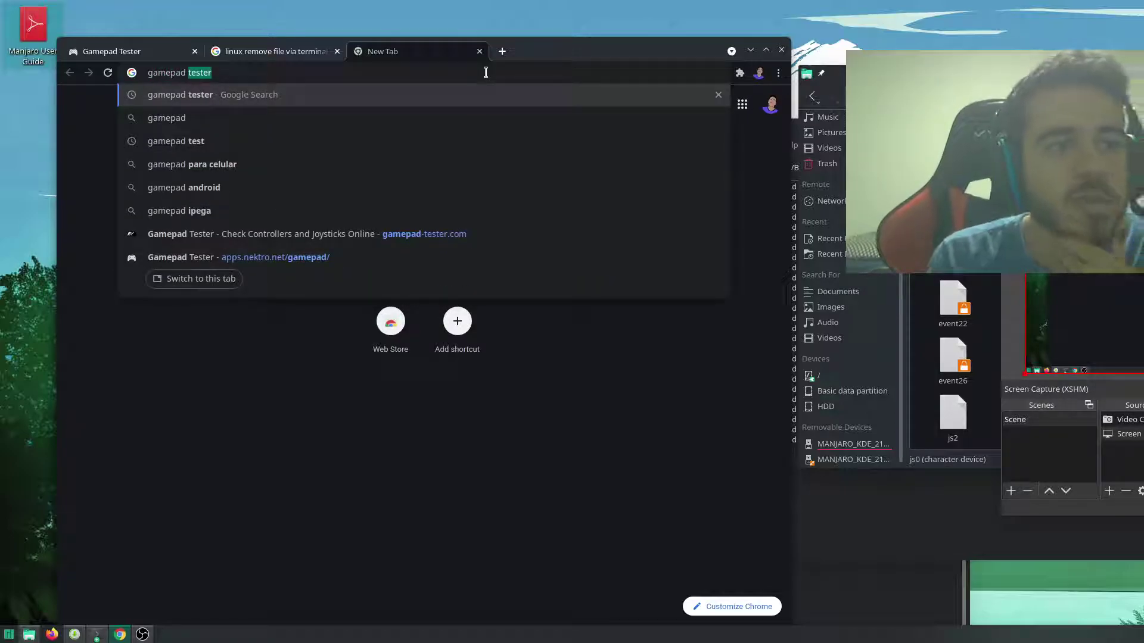
pyautogui.press('Return')
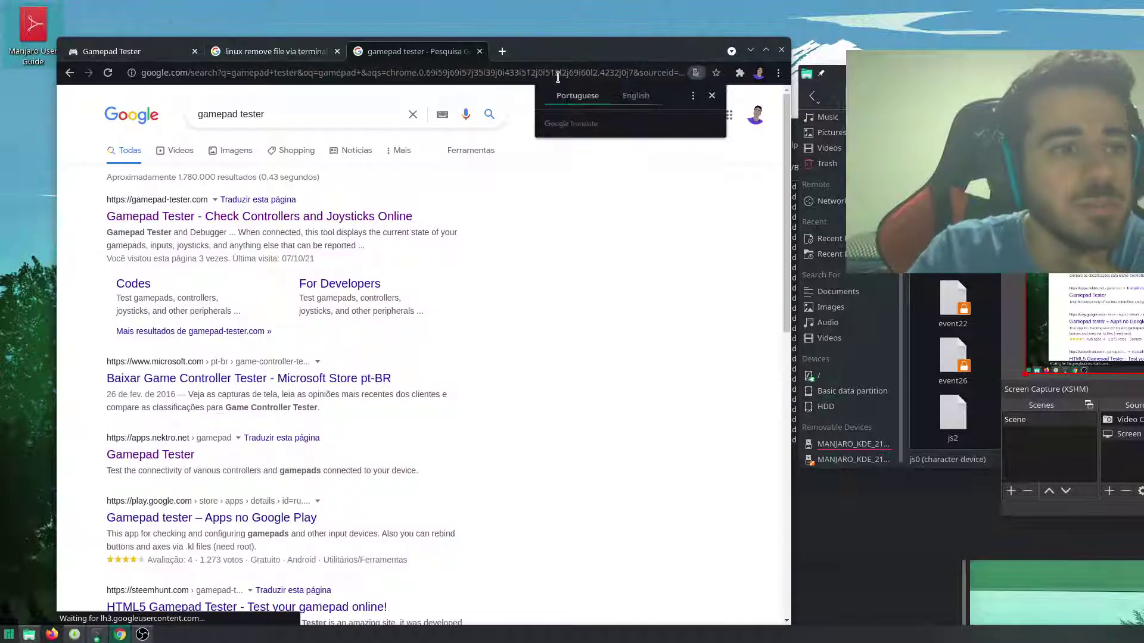
pyautogui.click(370, 220)
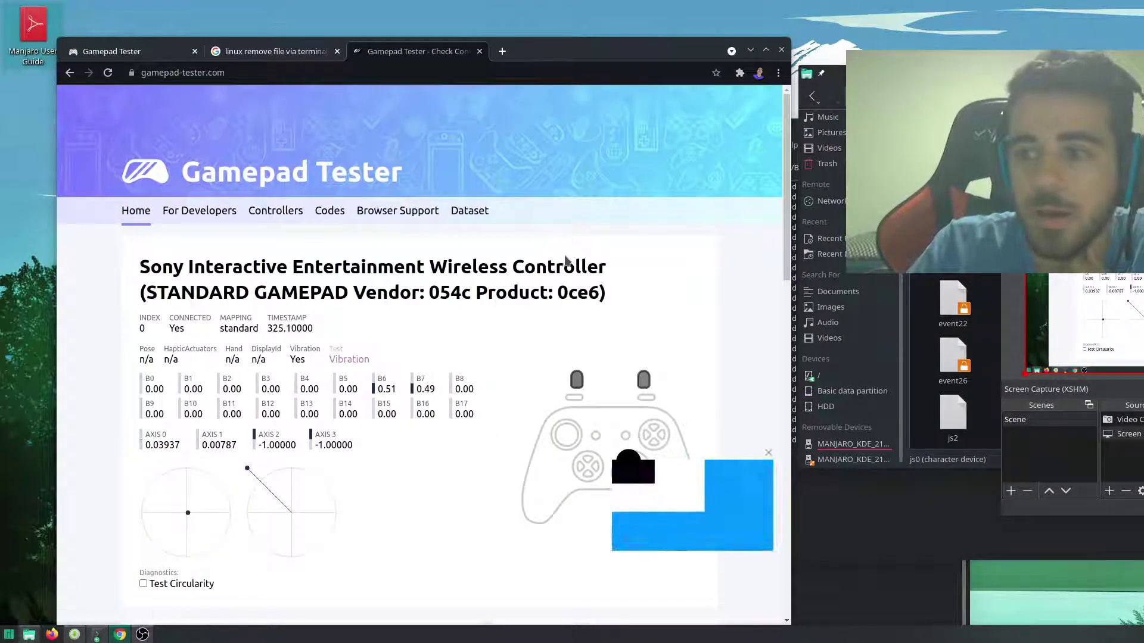
pyautogui.scroll(-5, 594, 331)
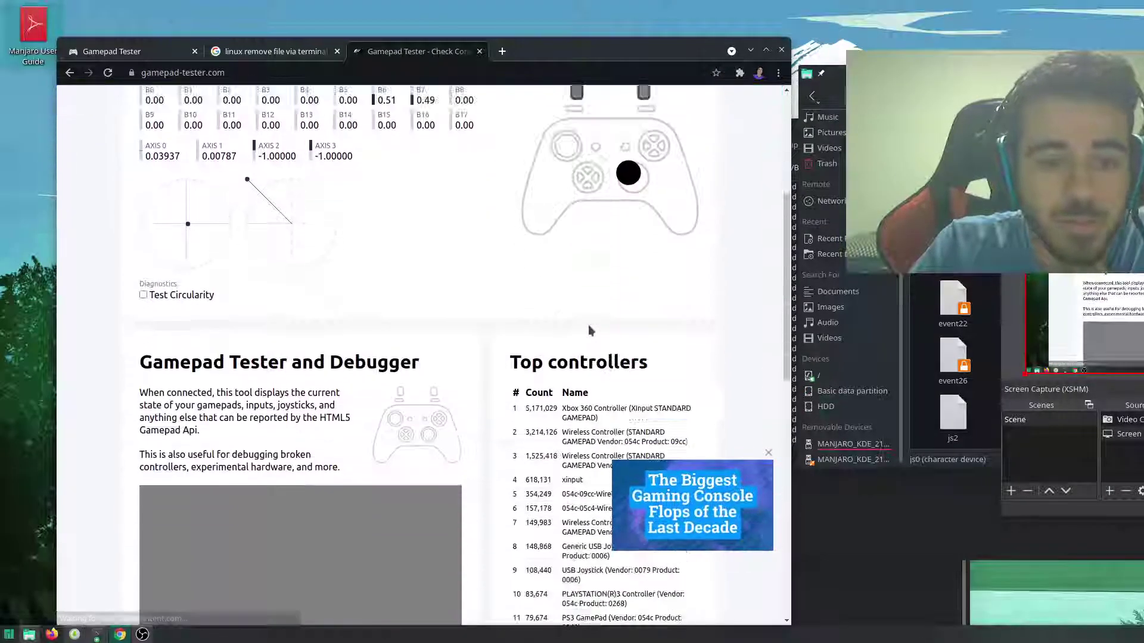
pyautogui.scroll(3, 588, 324)
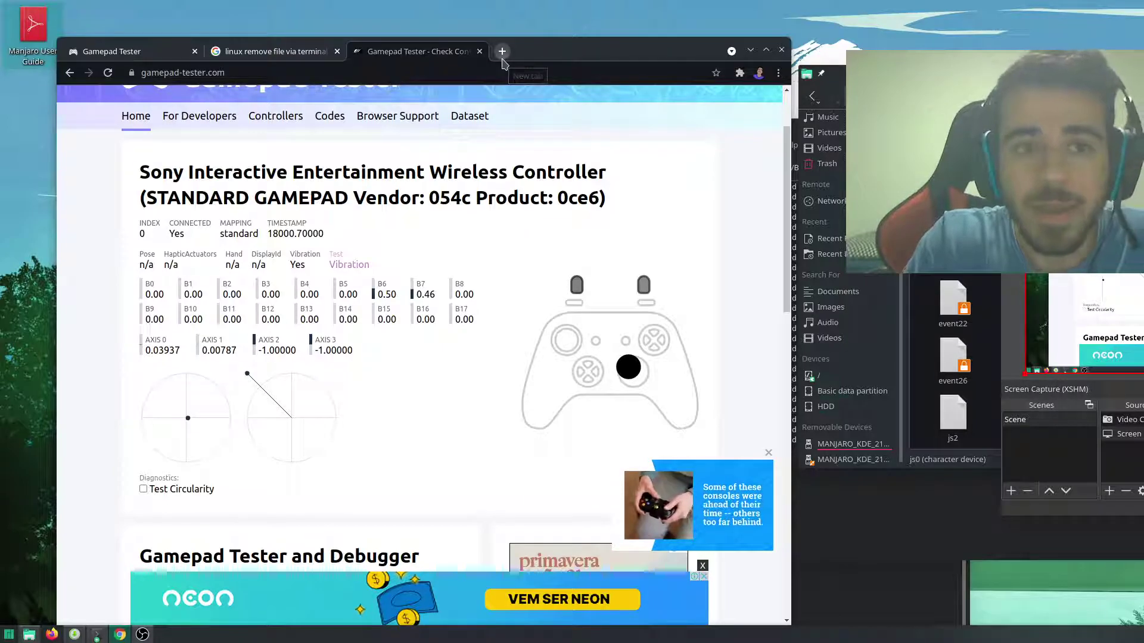
# Step: In a new tab, search 'arch gamepad' and open the Gamepad ArchWiki article
pyautogui.click(507, 56)
pyautogui.write('ar')
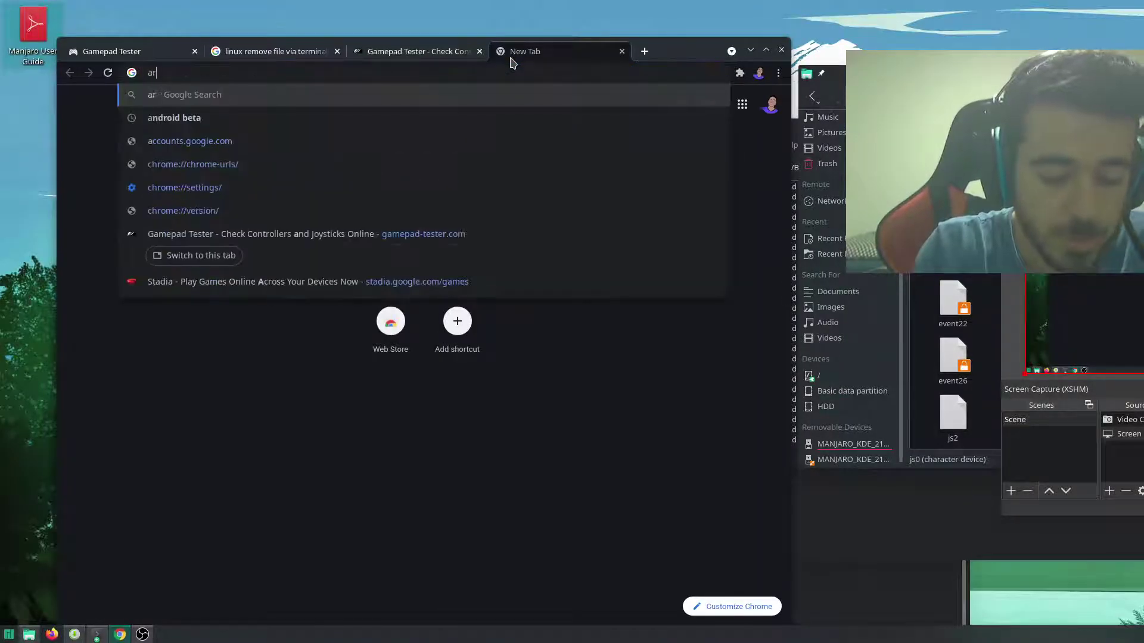
pyautogui.write('ch gamepad')
pyautogui.press('Return')
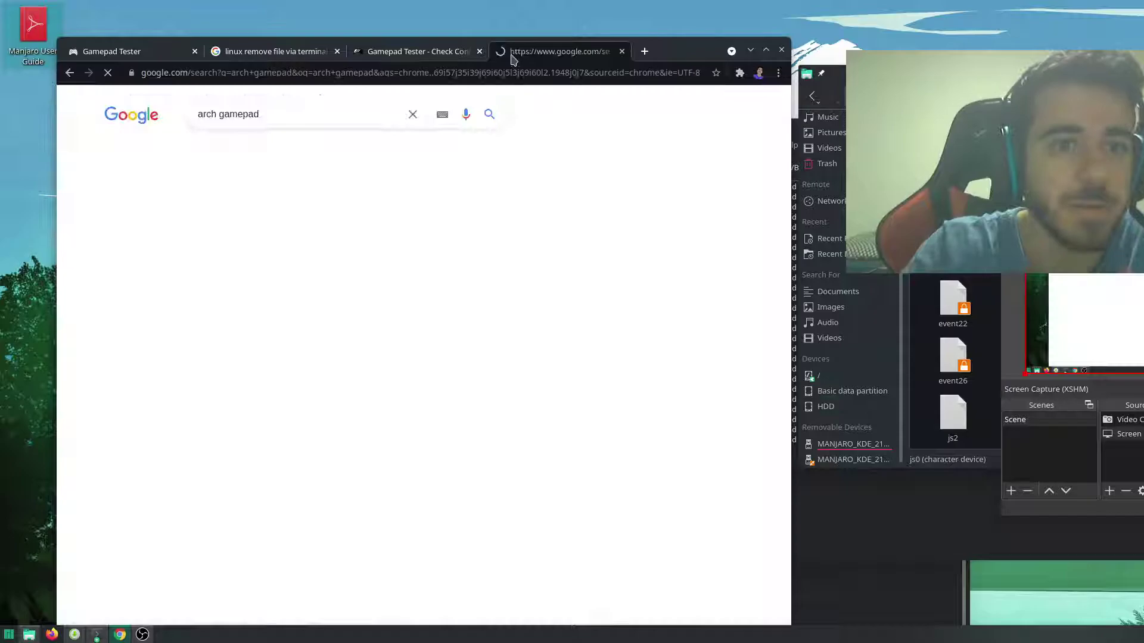
pyautogui.click(158, 246)
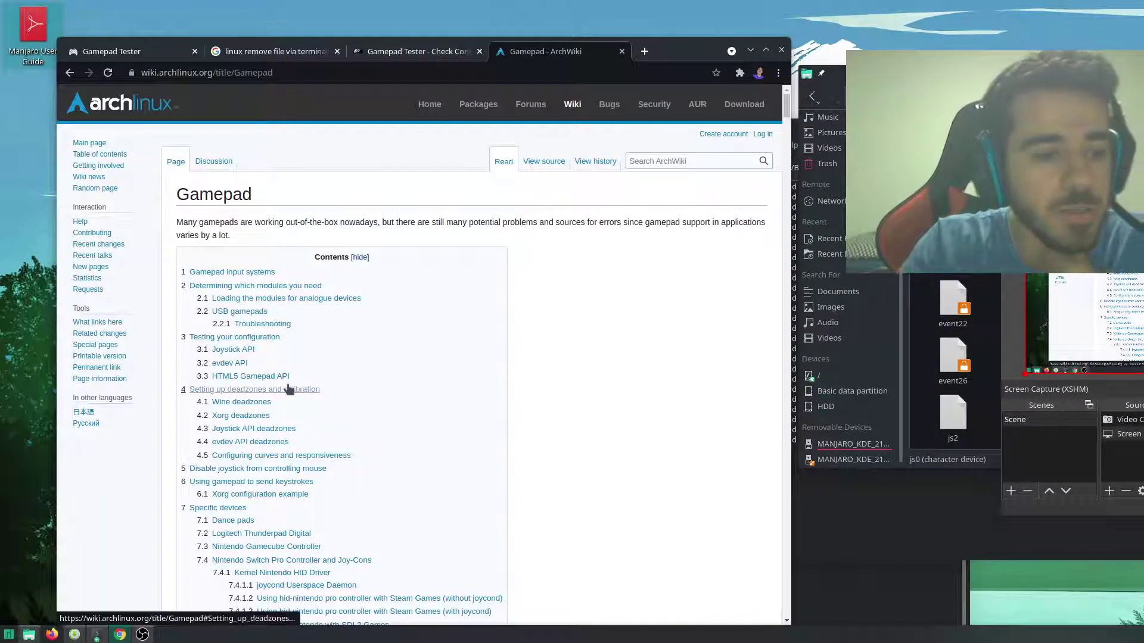
# Step: Jump to section 7.13 Playstation 5 (Dualsense) controller and read its xboxdrv mapping command
pyautogui.scroll(-1, 333, 355)
pyautogui.scroll(-12, 334, 354)
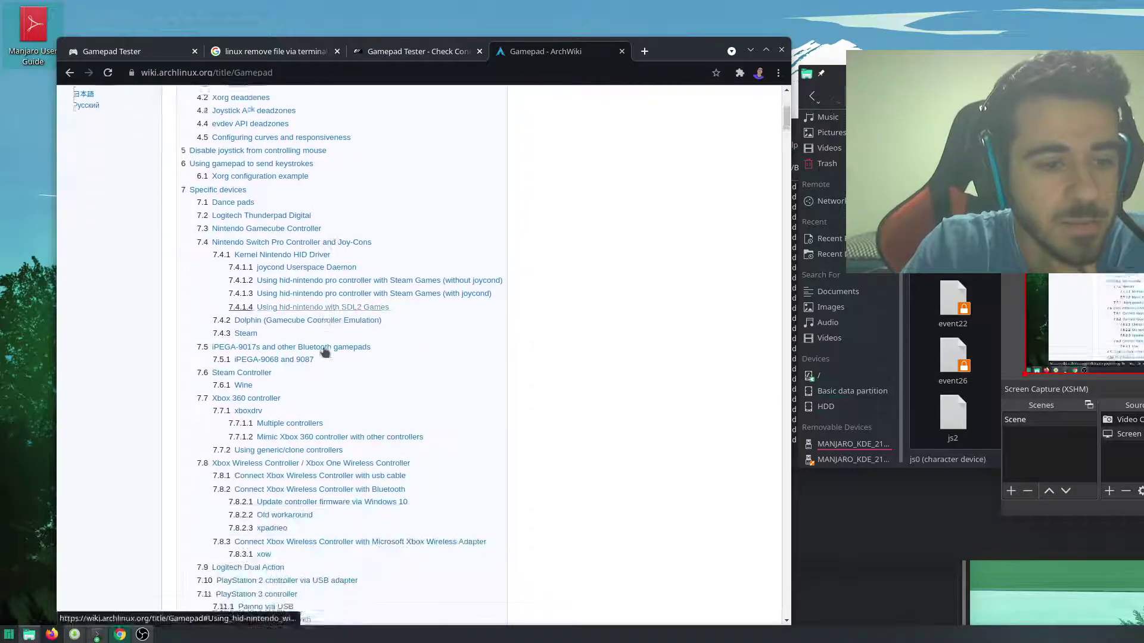
pyautogui.scroll(-5, 300, 371)
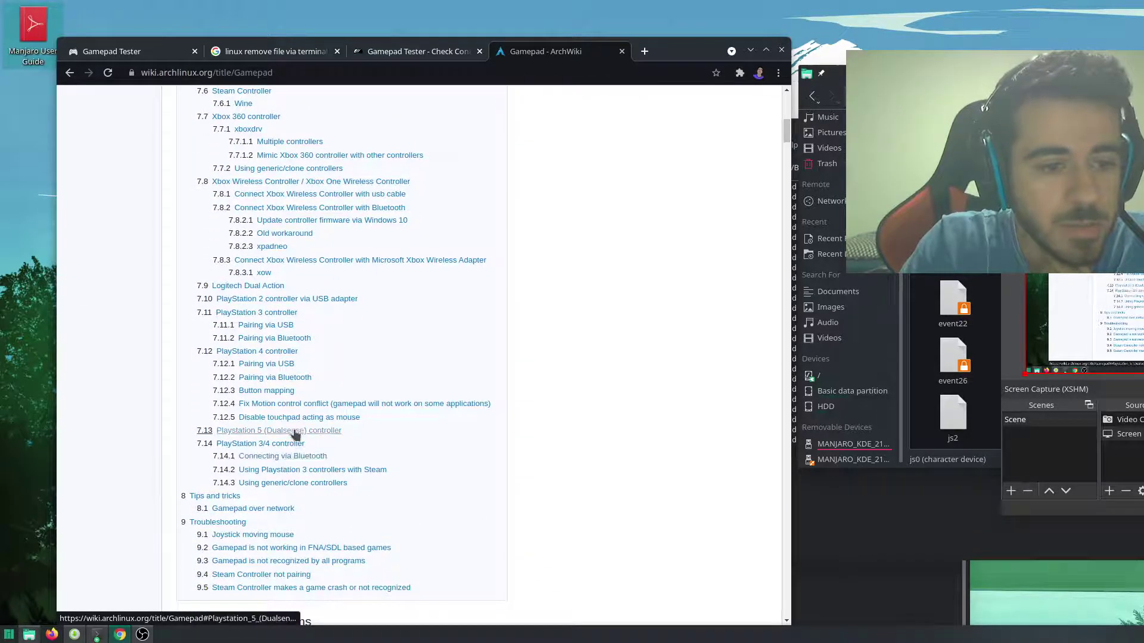
pyautogui.click(296, 435)
pyautogui.scroll(2, 456, 232)
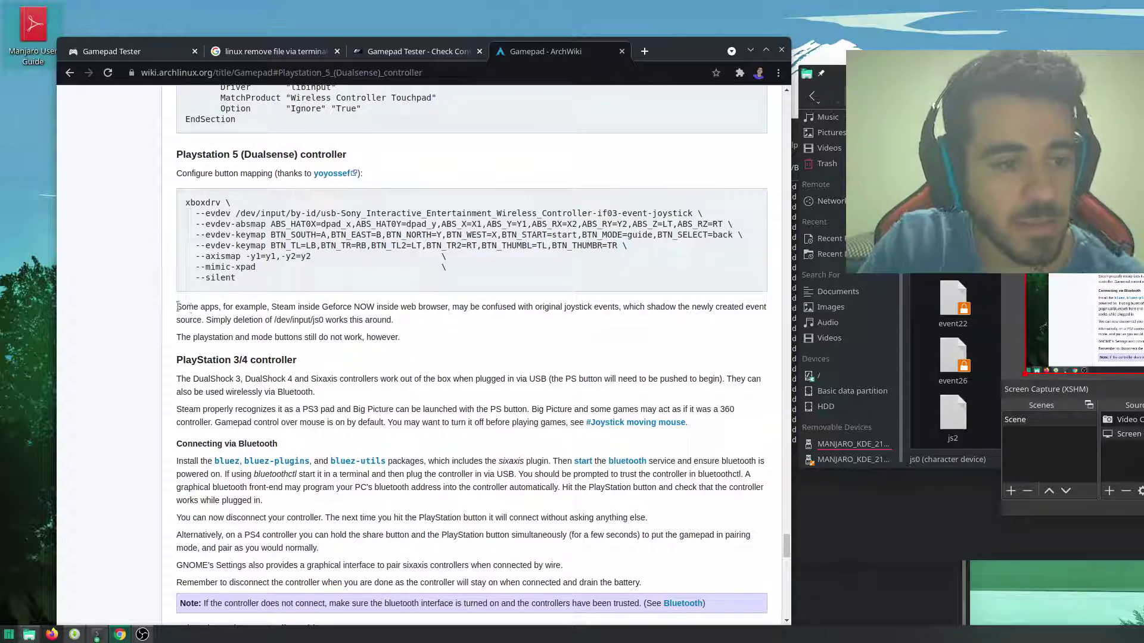
pyautogui.moveTo(177, 307); pyautogui.dragTo(560, 308)
pyautogui.click(717, 323)
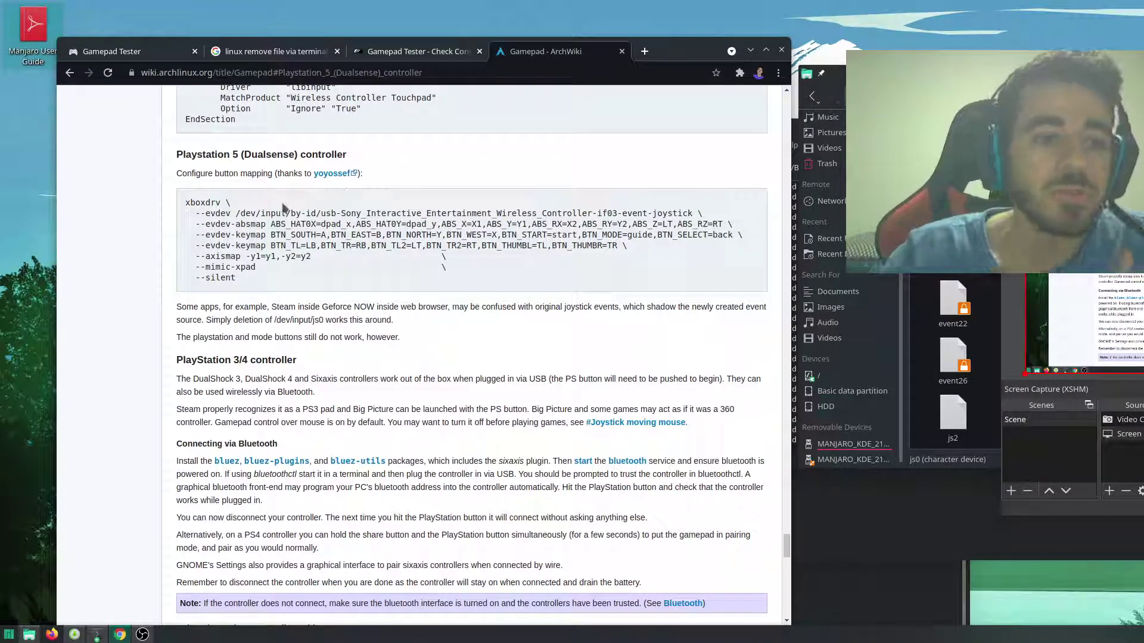
pyautogui.doubleClick(191, 204)
pyautogui.click(295, 208)
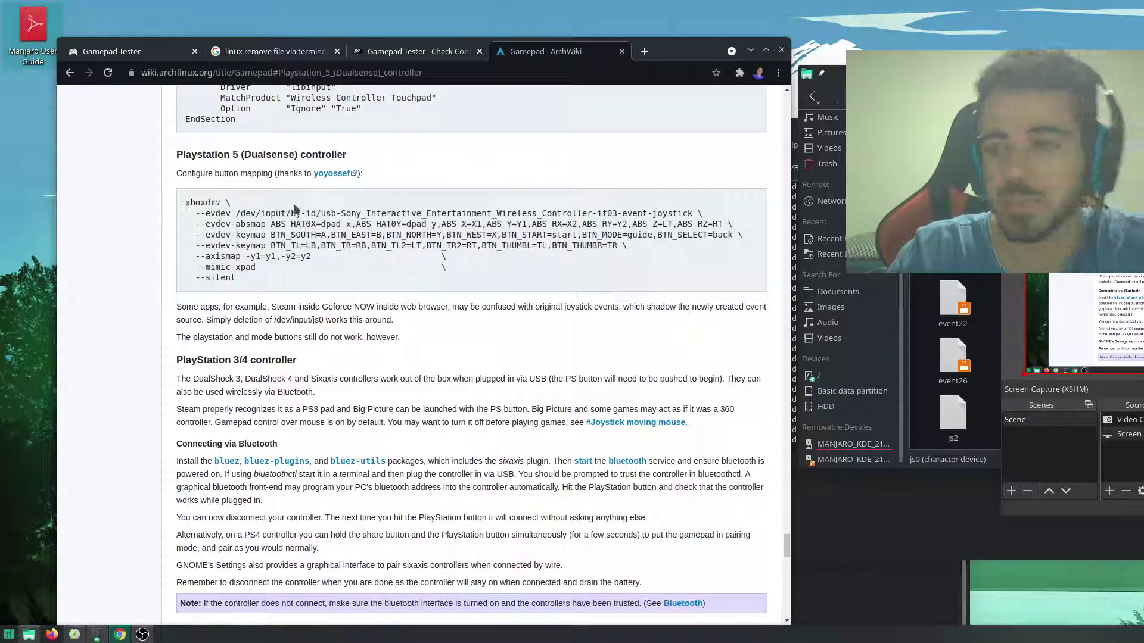
# Step: In a new tab, search 'xboxdrv aur' and open the AUR xboxdrv package page
pyautogui.click(644, 58)
pyautogui.write('xbo')
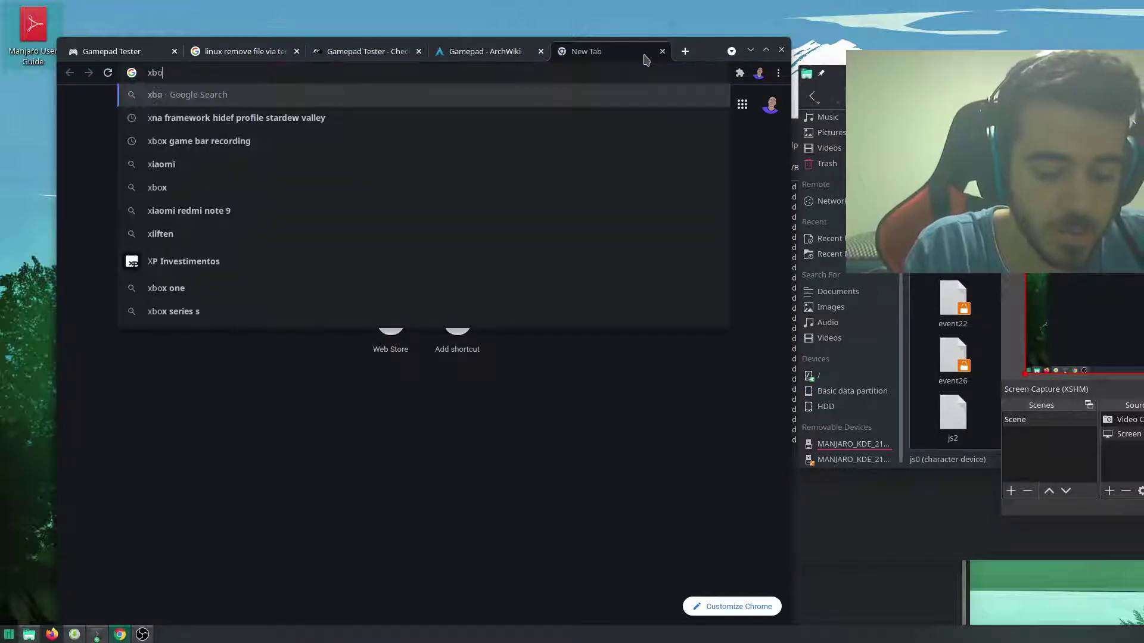
pyautogui.write('xdrv aur')
pyautogui.press('Return')
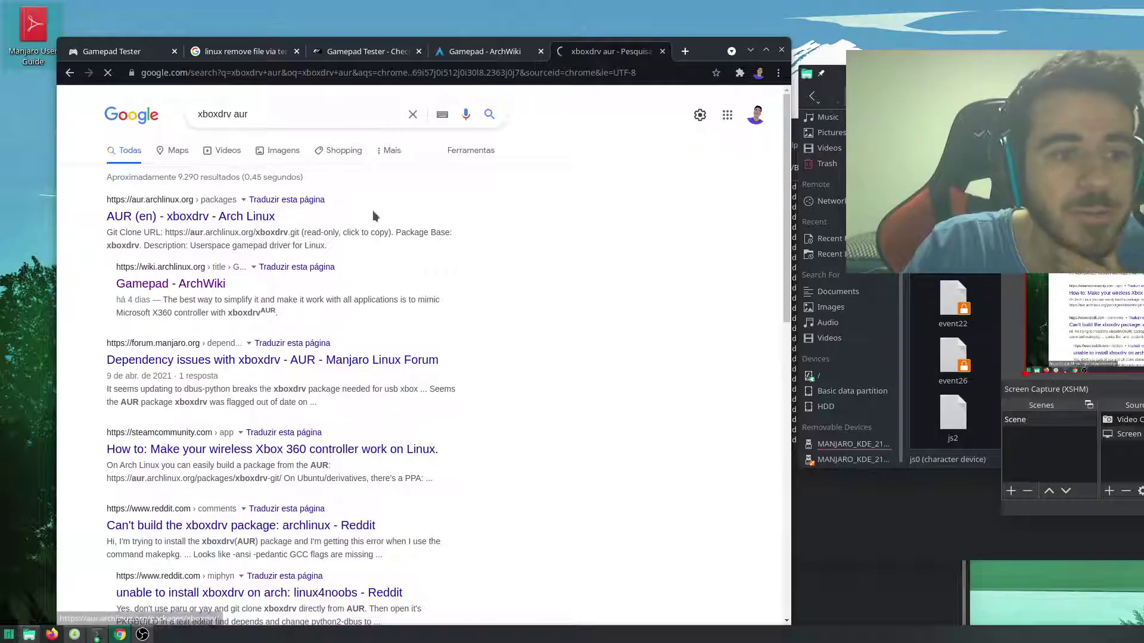
pyautogui.click(373, 211)
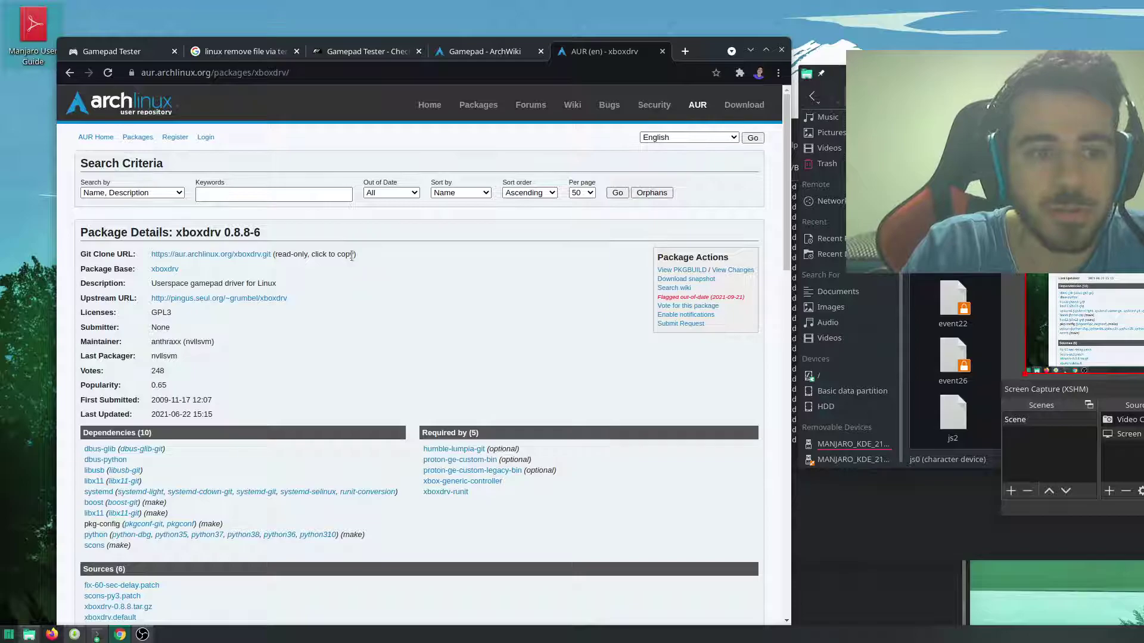
# Step: Scroll down to the comments about the scons 'has_key' build failure
pyautogui.scroll(-8, 351, 262)
pyautogui.scroll(-8, 352, 257)
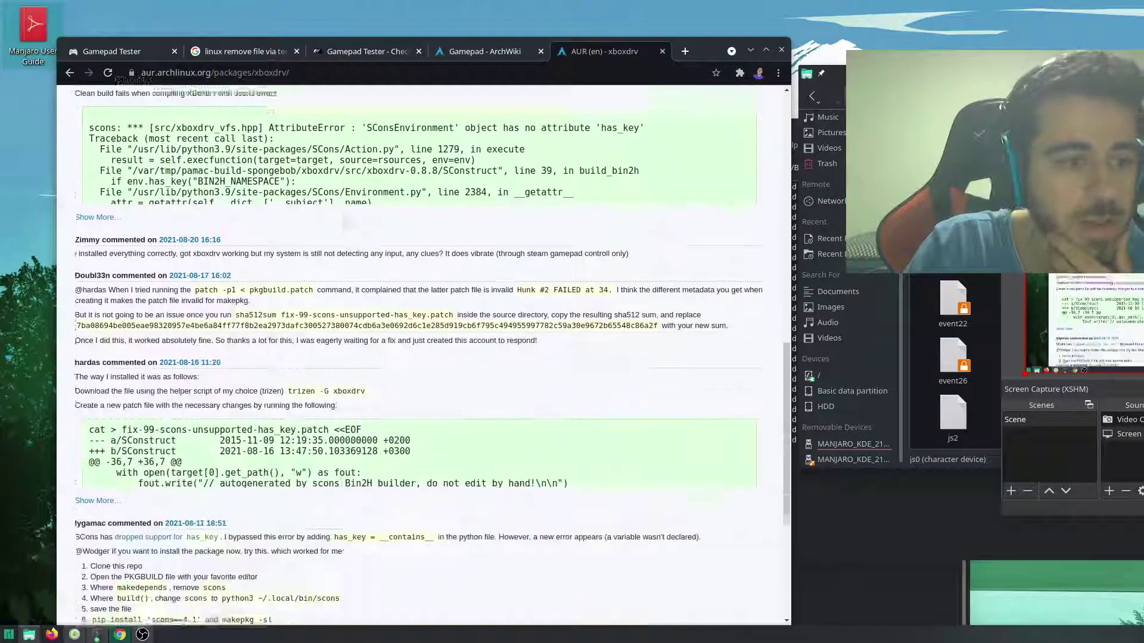
pyautogui.scroll(16, 101, 339)
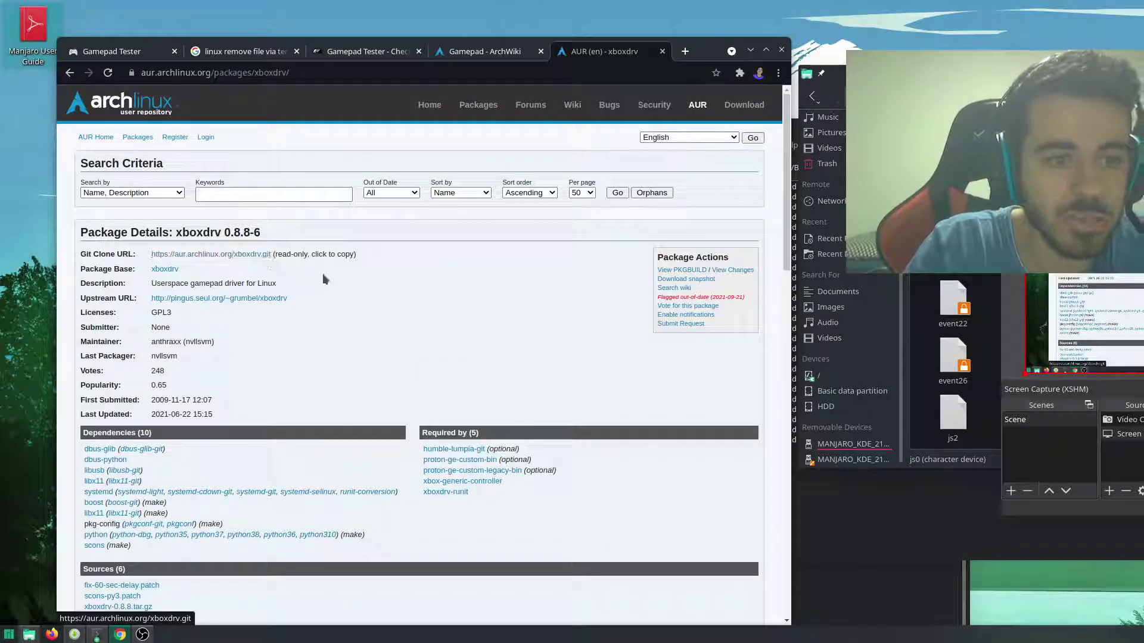
pyautogui.scroll(-1, 325, 277)
pyautogui.scroll(-2, 324, 273)
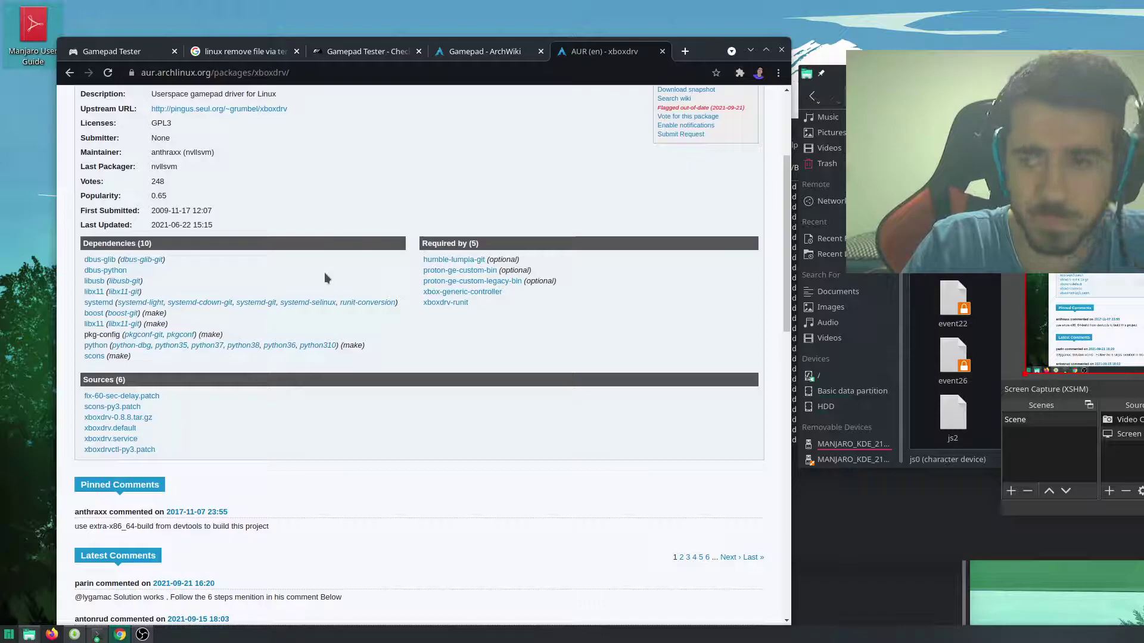
pyautogui.scroll(-8, 324, 272)
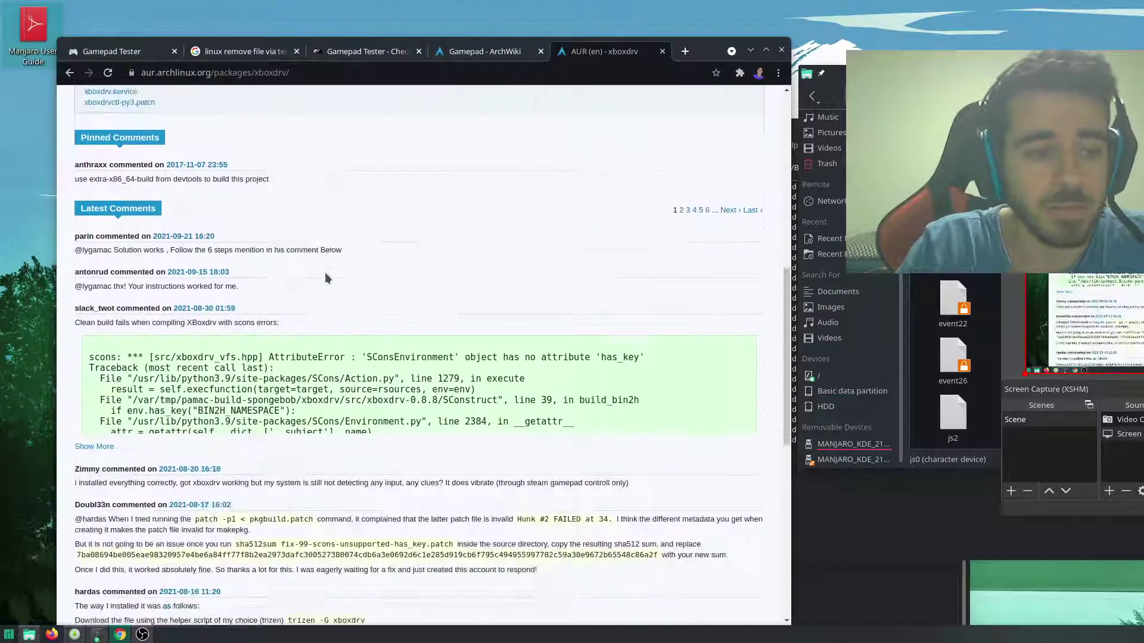
pyautogui.scroll(-4, 324, 273)
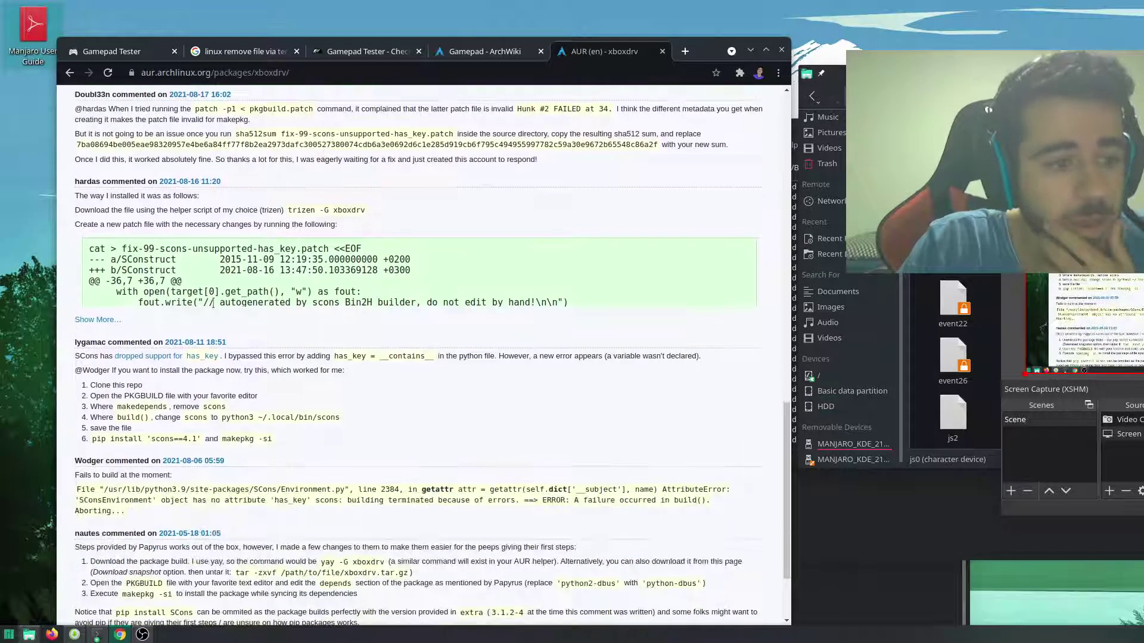
# Step: Highlight the commenter's step-by-step install workaround in the comments
pyautogui.click(93, 355)
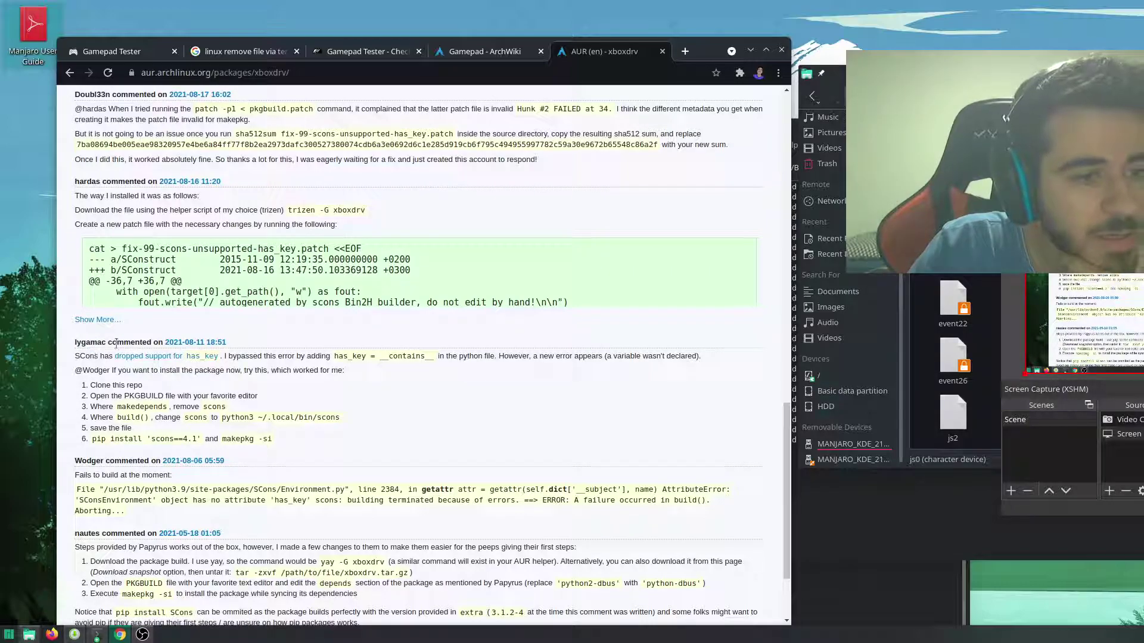
pyautogui.moveTo(76, 356); pyautogui.dragTo(333, 431)
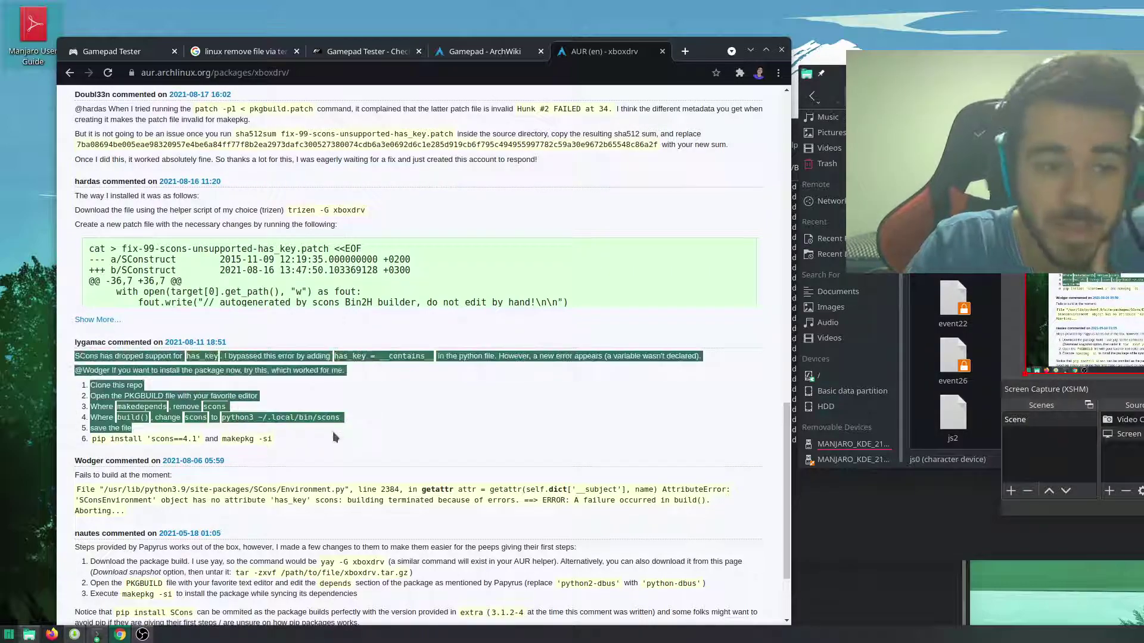
pyautogui.click(367, 444)
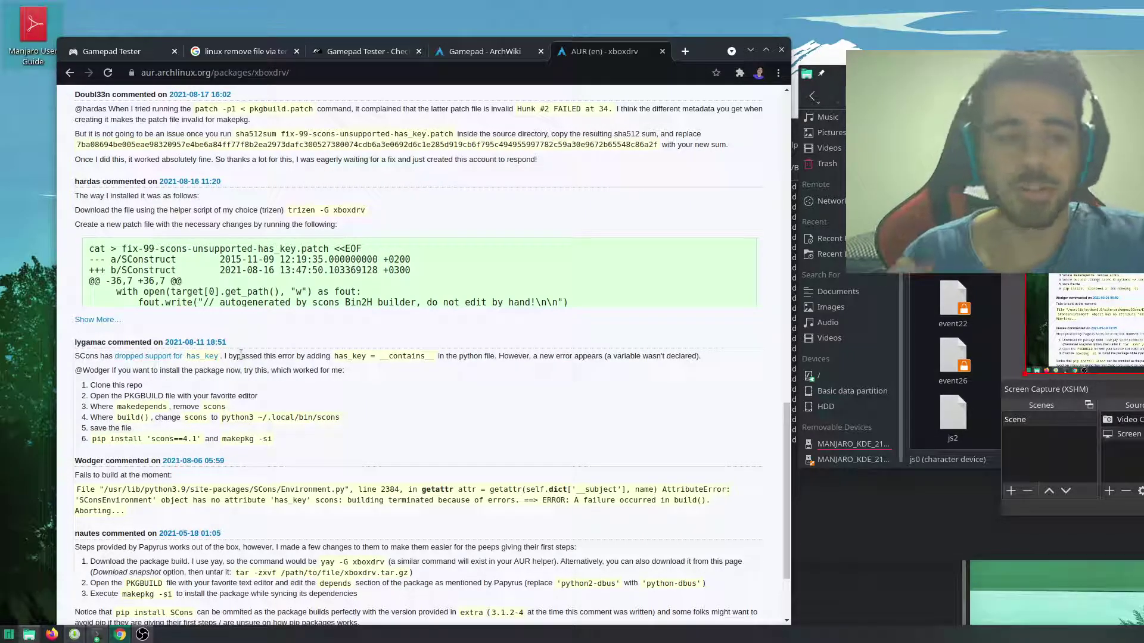
pyautogui.moveTo(241, 356); pyautogui.dragTo(331, 388)
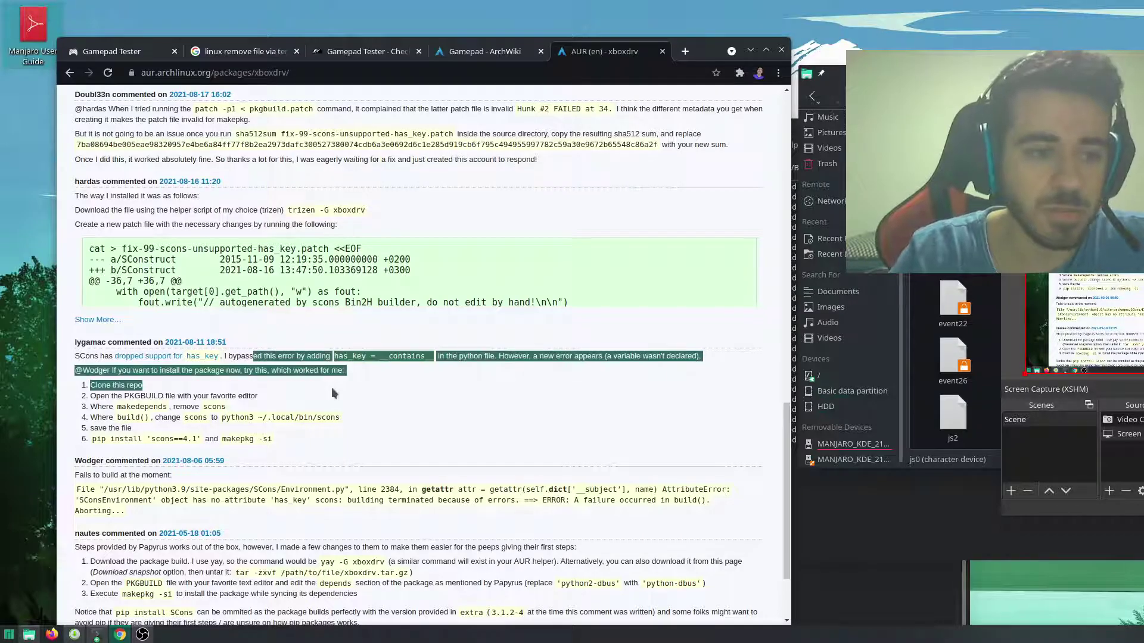
pyautogui.click(409, 423)
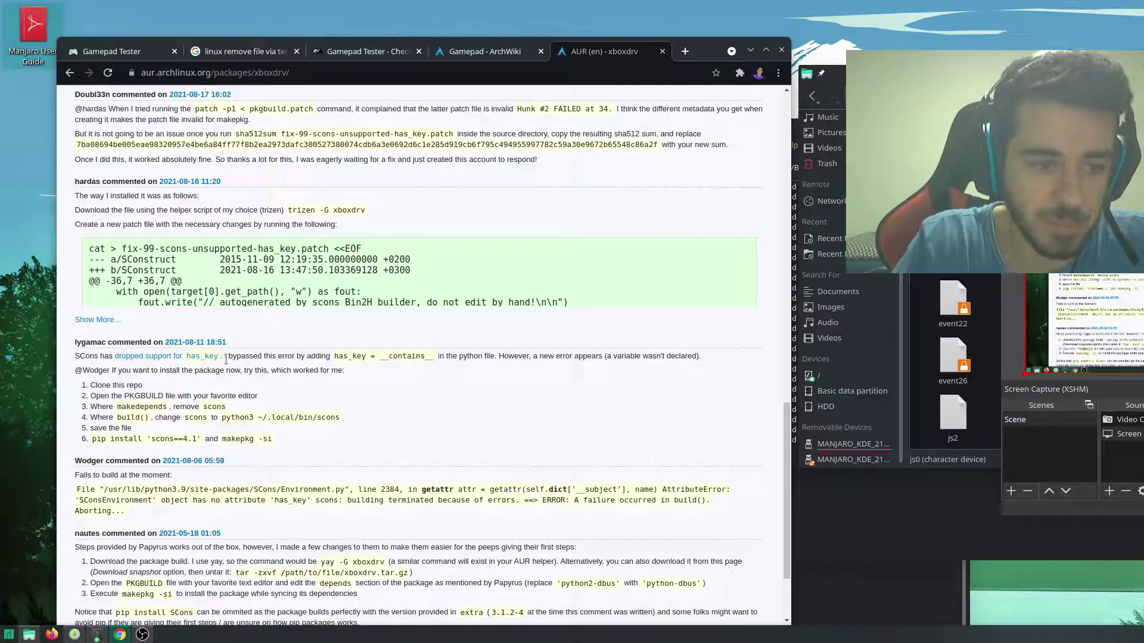
pyautogui.scroll(8, 556, 234)
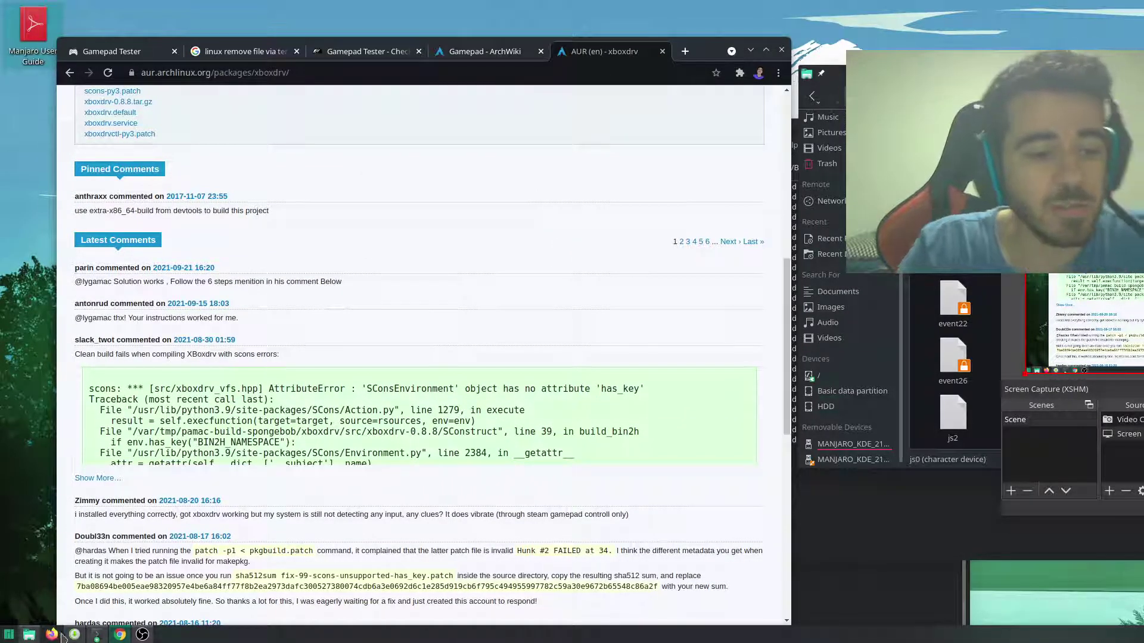
# Step: Run xboxdrv in Konsole, getting 'No Xbox or Xbox360 controller found', then return to Gamepad Tester
pyautogui.click(96, 635)
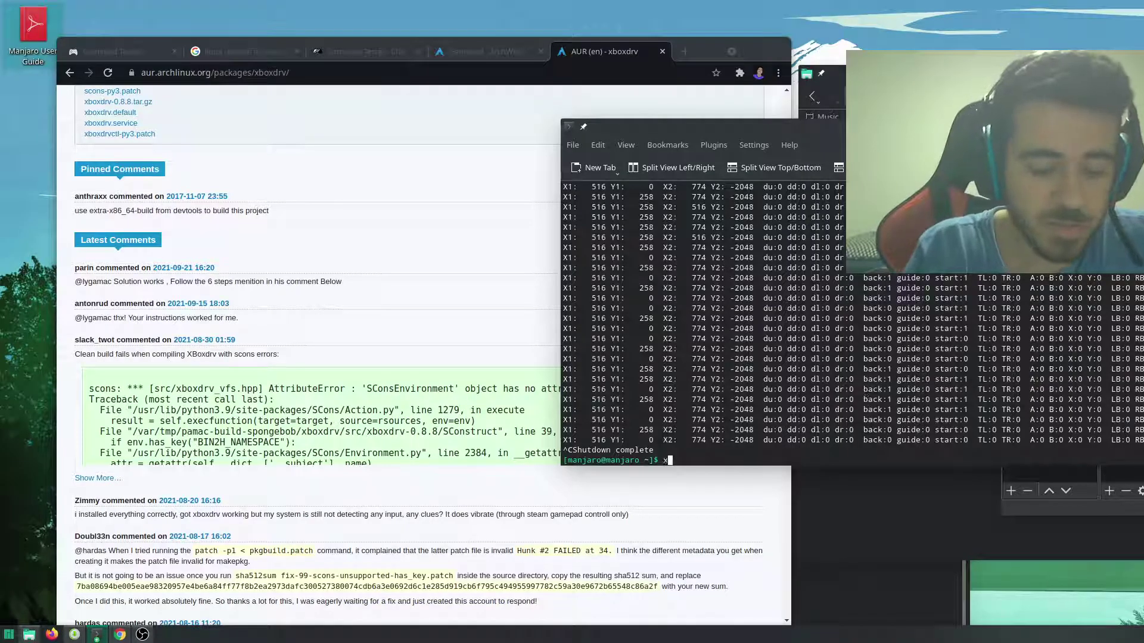
pyautogui.write('xboxdrv')
pyautogui.press('Return')
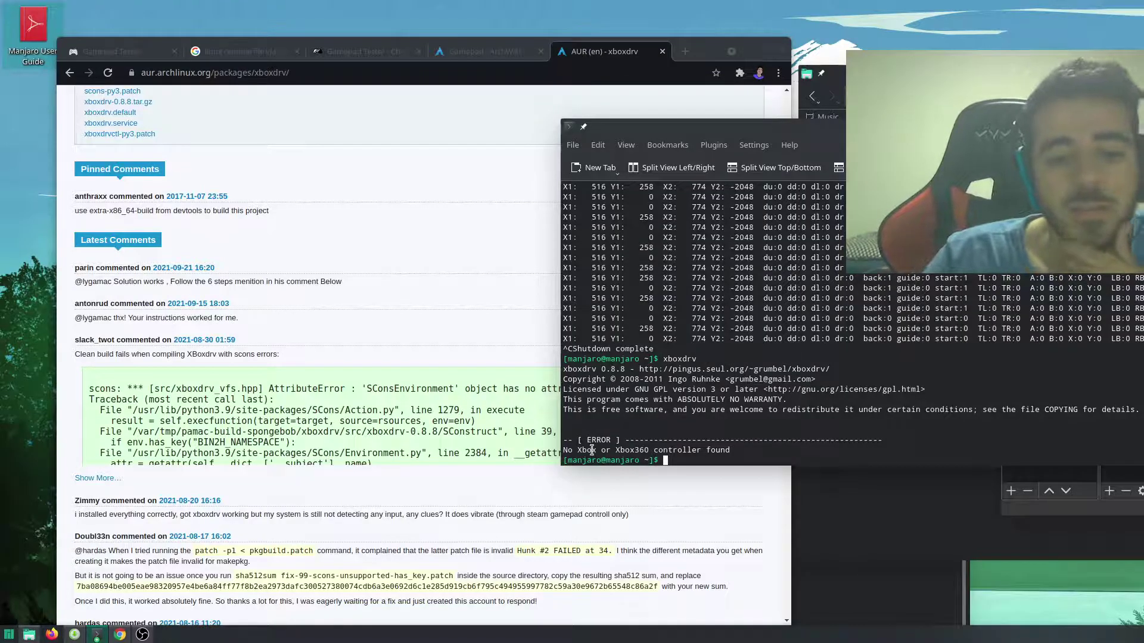
pyautogui.moveTo(574, 450); pyautogui.dragTo(708, 455)
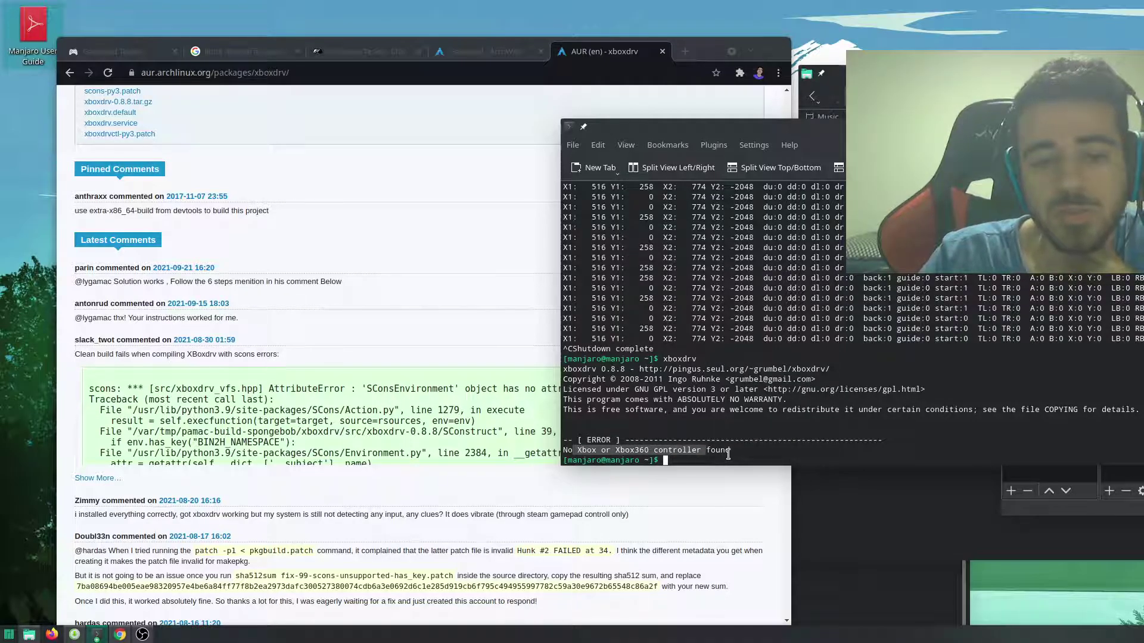
pyautogui.click(728, 454)
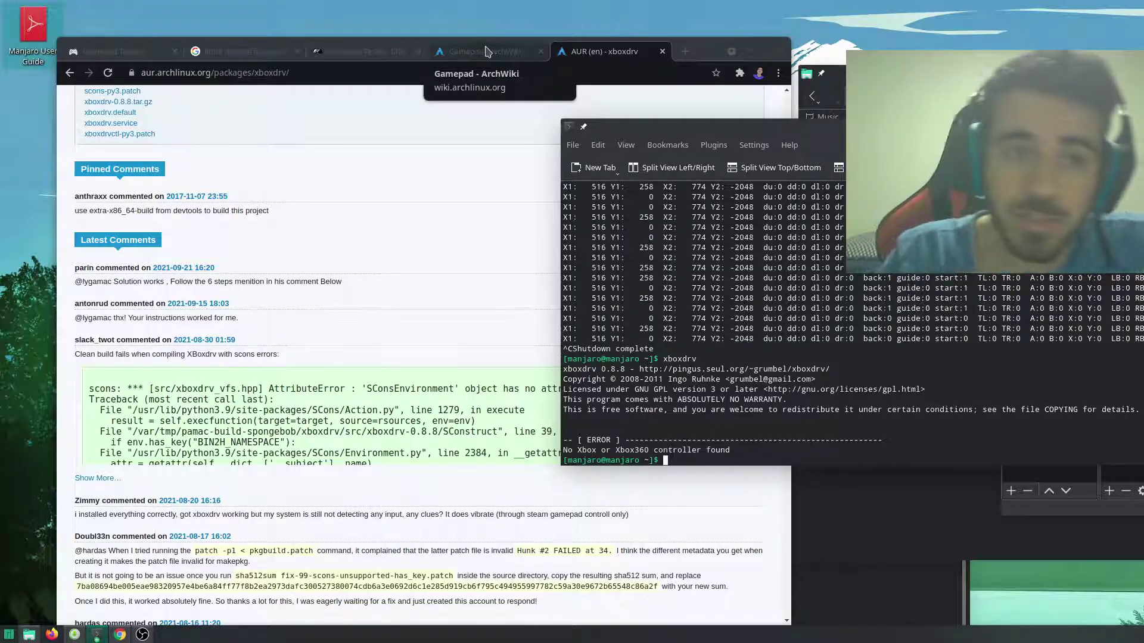
pyautogui.click(411, 53)
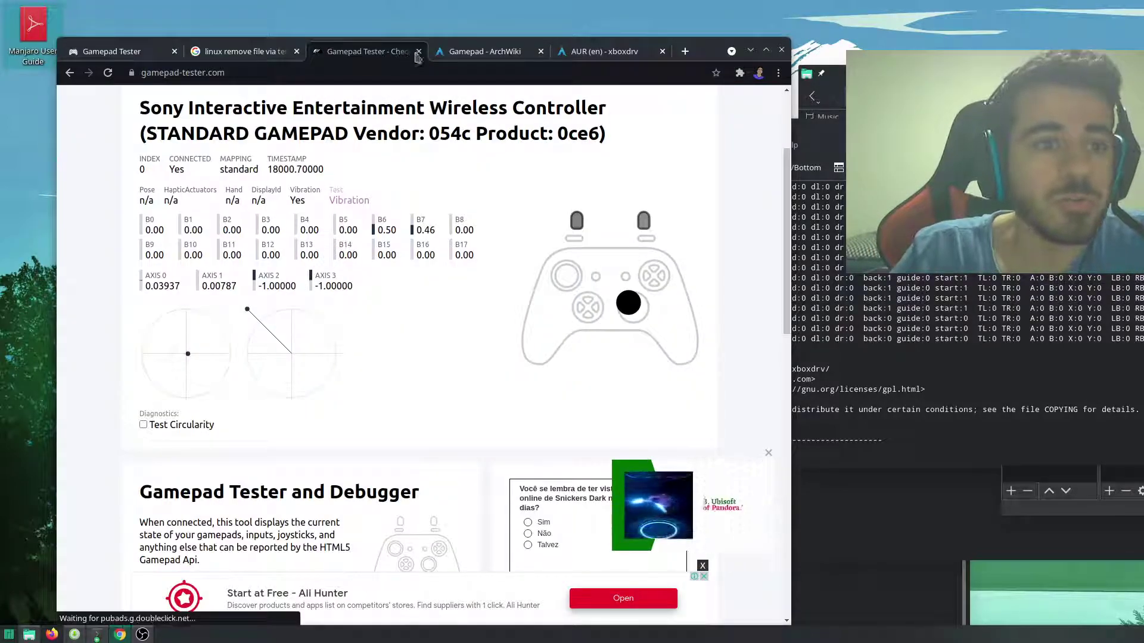
# Step: Close the Gamepad Tester tab and select the DualSense xboxdrv command block on ArchWiki
pyautogui.click(418, 52)
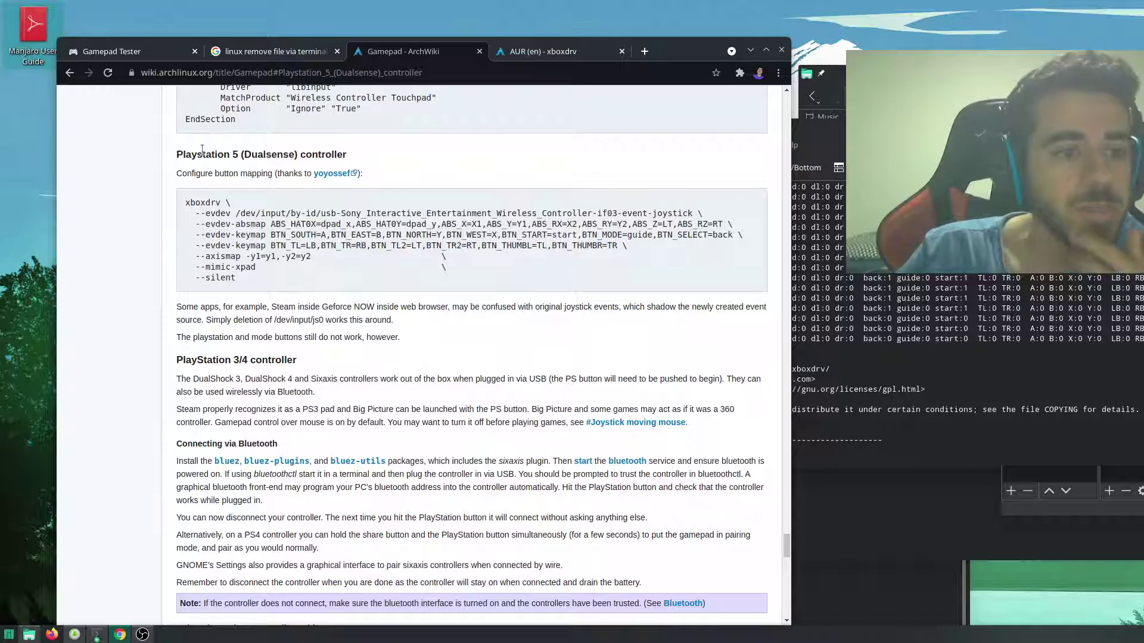
pyautogui.scroll(1, 202, 150)
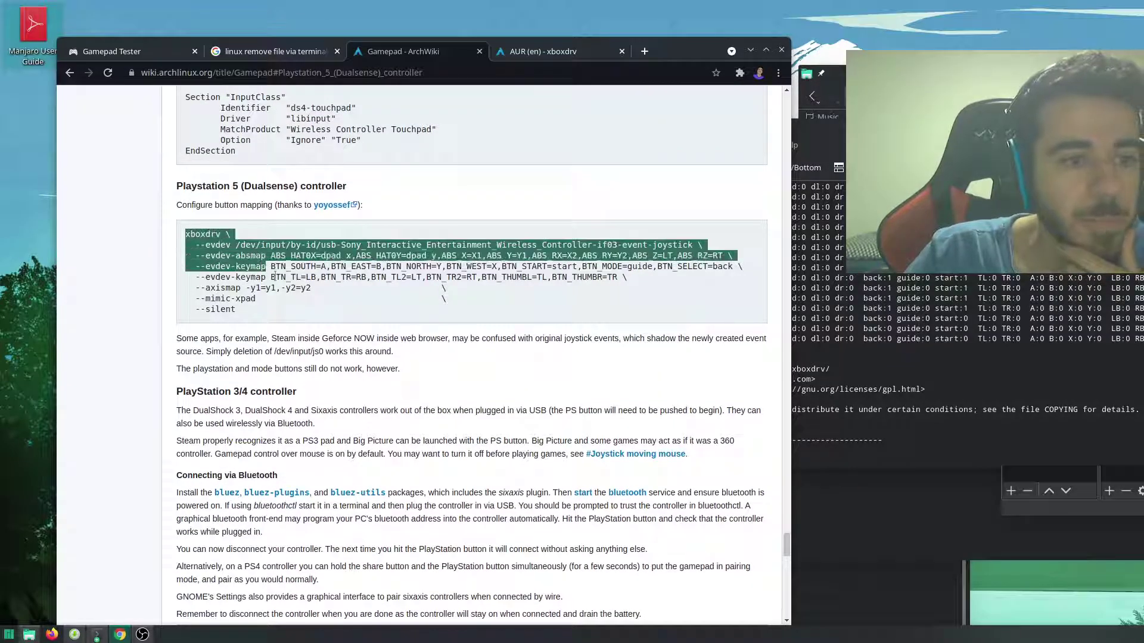
pyautogui.moveTo(273, 277); pyautogui.dragTo(302, 313)
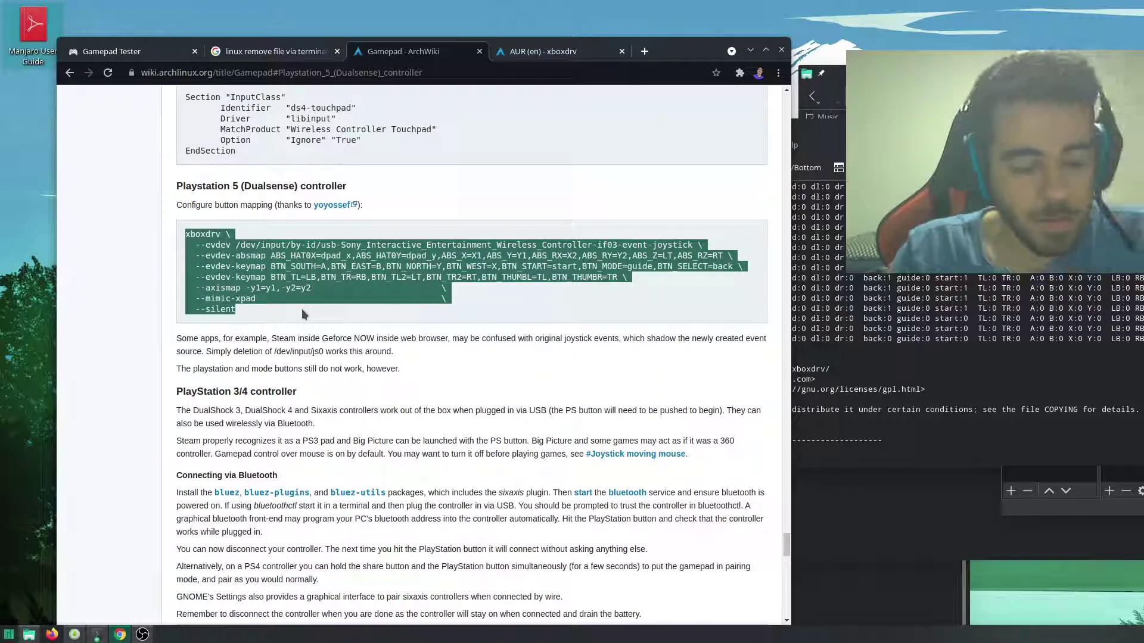
# Step: Bring up Konsole's paste menu, then dismiss it and open a blank Chrome tab
pyautogui.click(865, 439)
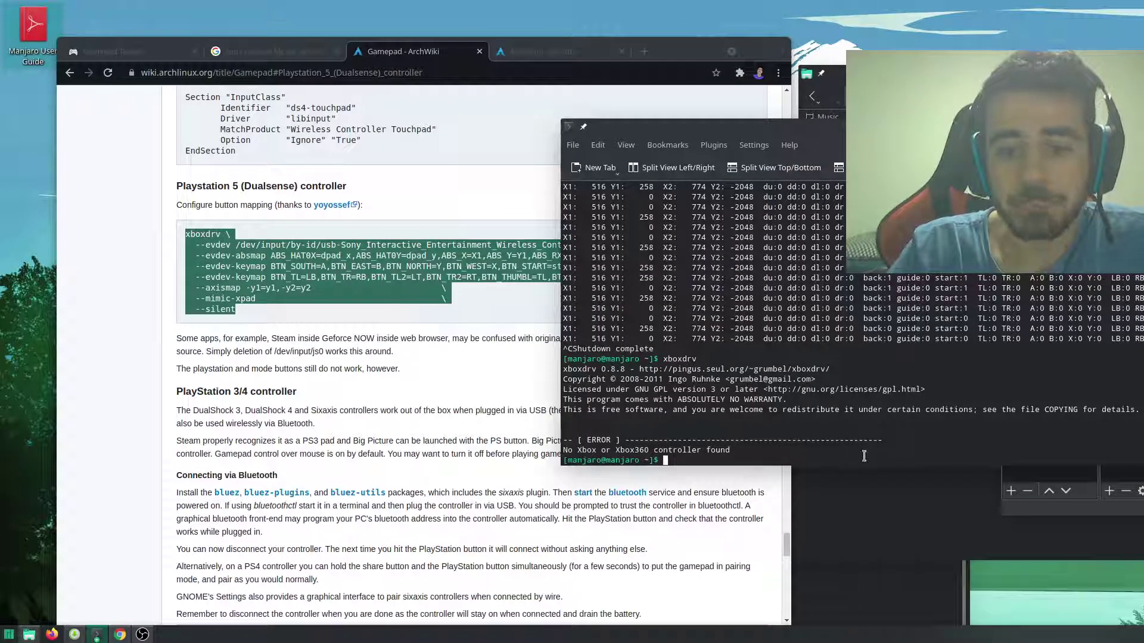
pyautogui.rightClick(864, 456)
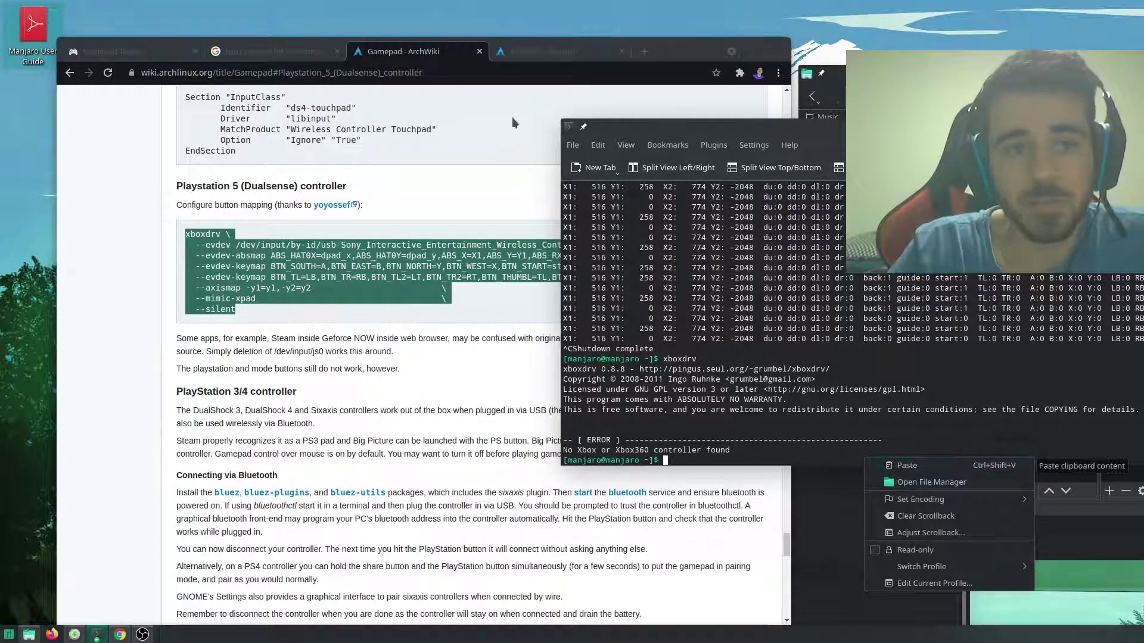
pyautogui.click(644, 52)
# Step: Search 'gamepad tester' again and reopen gamepad-tester.com, still showing only the Sony Wireless Controller
pyautogui.click(644, 52)
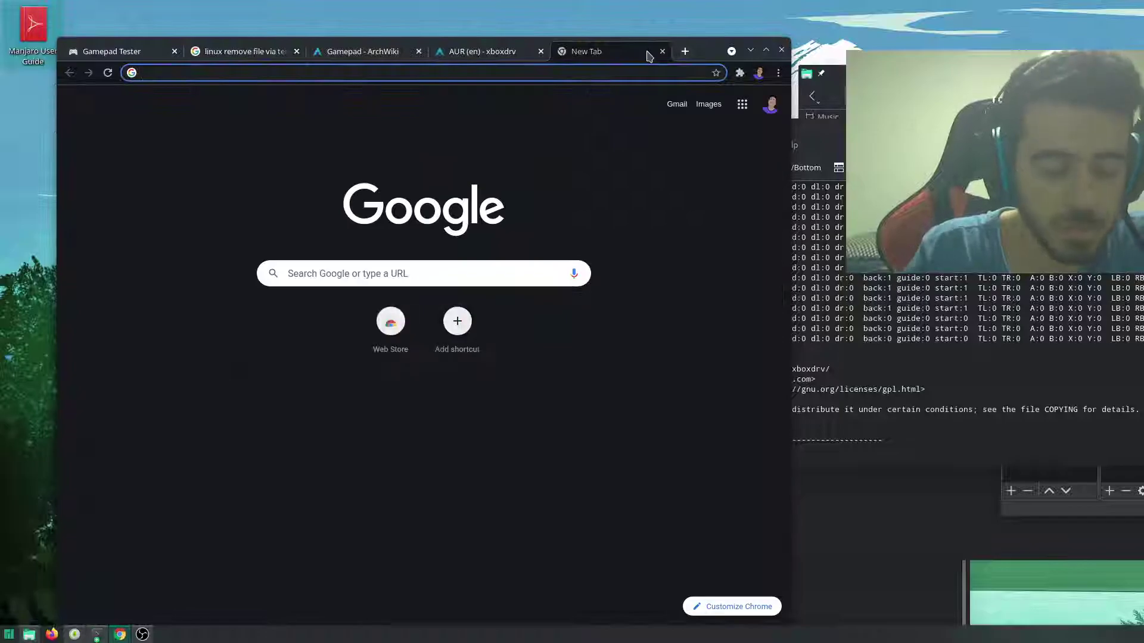
pyautogui.write('gamepa')
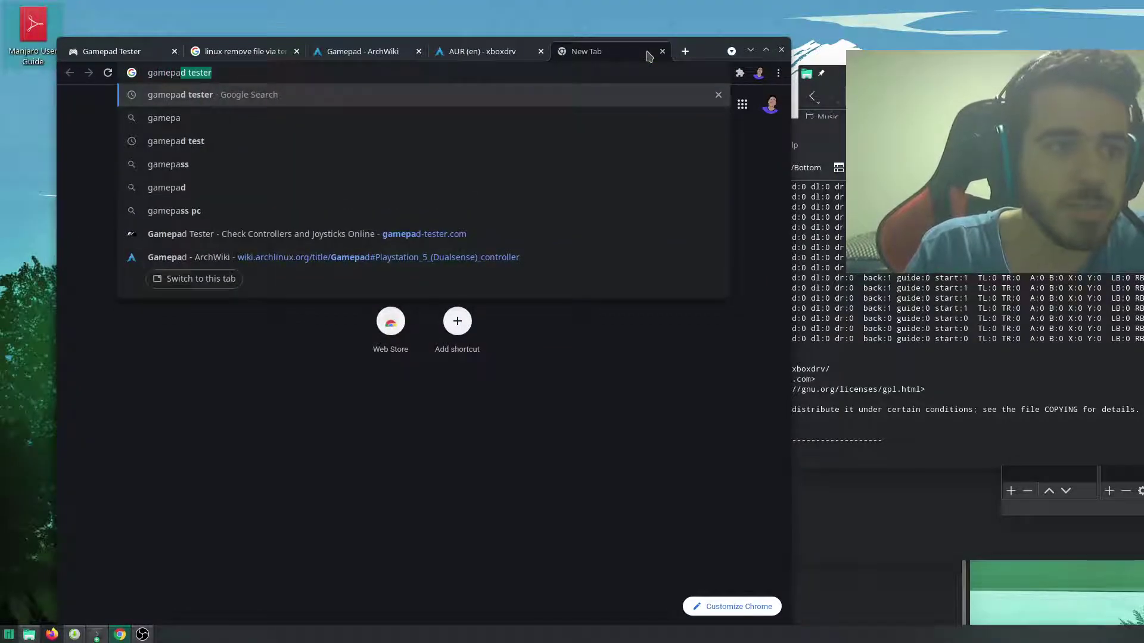
pyautogui.click(174, 51)
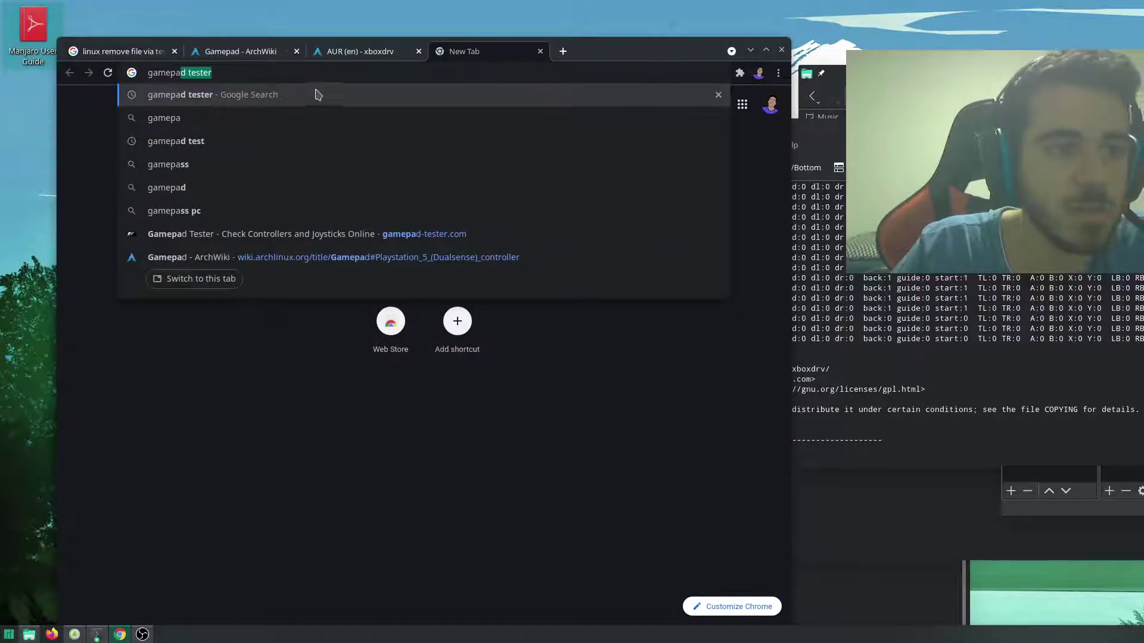
pyautogui.click(289, 96)
pyautogui.click(321, 216)
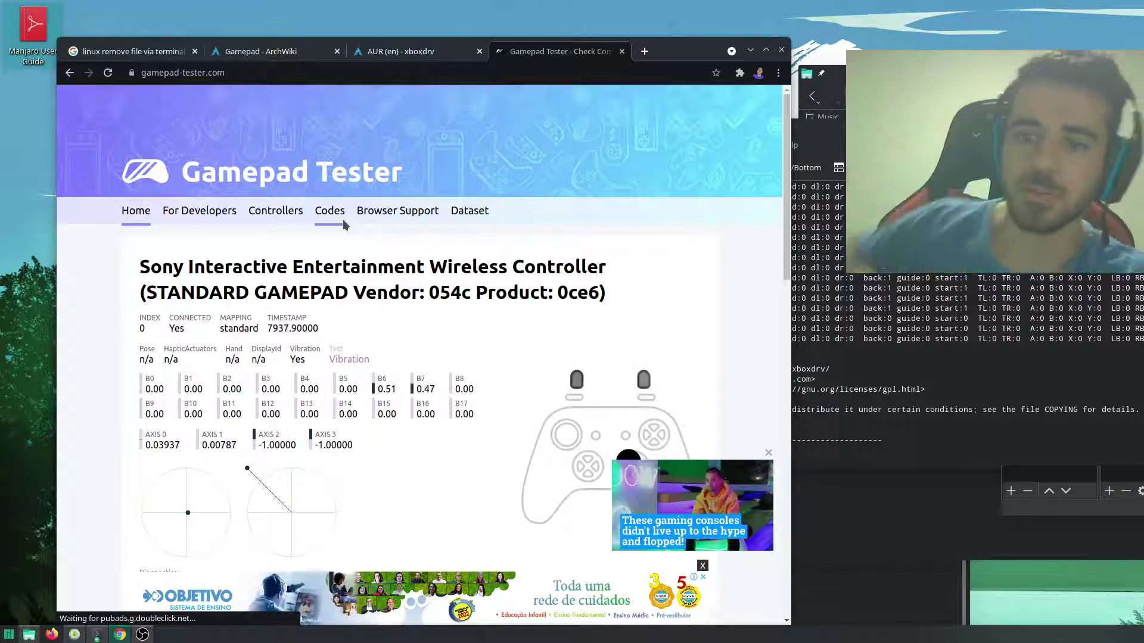
pyautogui.scroll(-5, 404, 341)
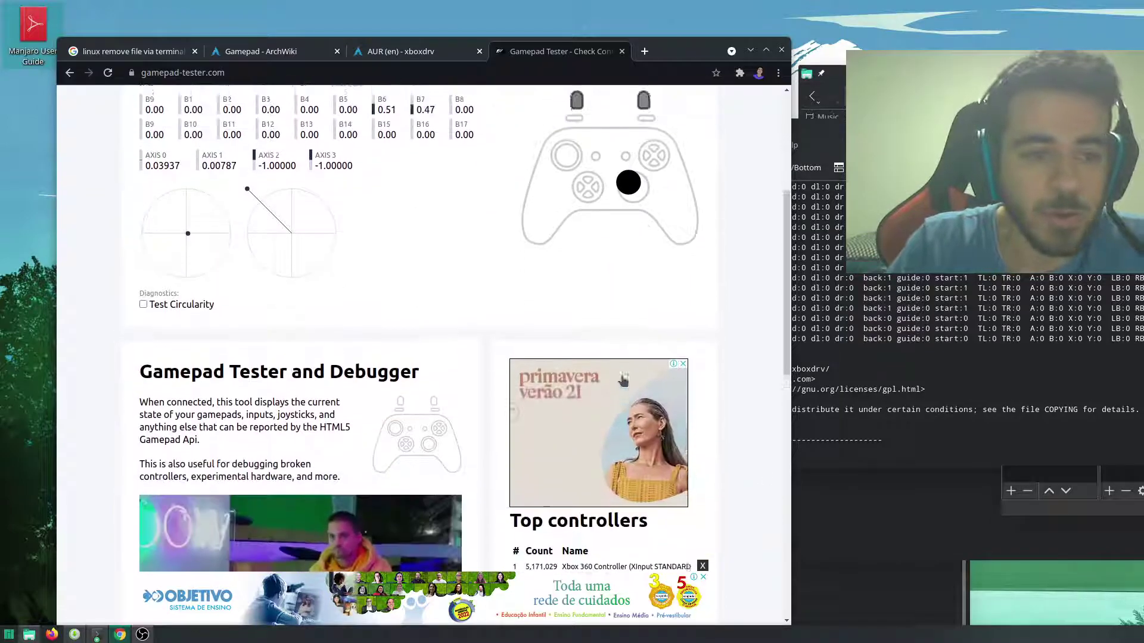
pyautogui.scroll(5, 429, 339)
# Step: Paste the DualSense xboxdrv mapping command into Konsole and run it
pyautogui.click(864, 441)
pyautogui.rightClick(962, 464)
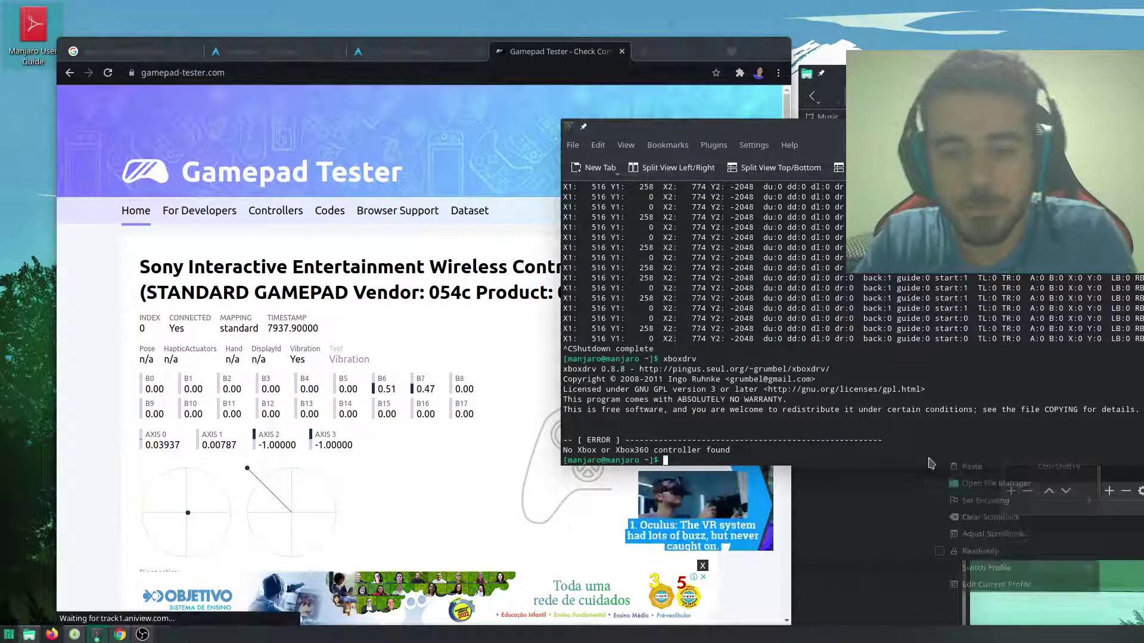
pyautogui.click(965, 466)
pyautogui.press('Return')
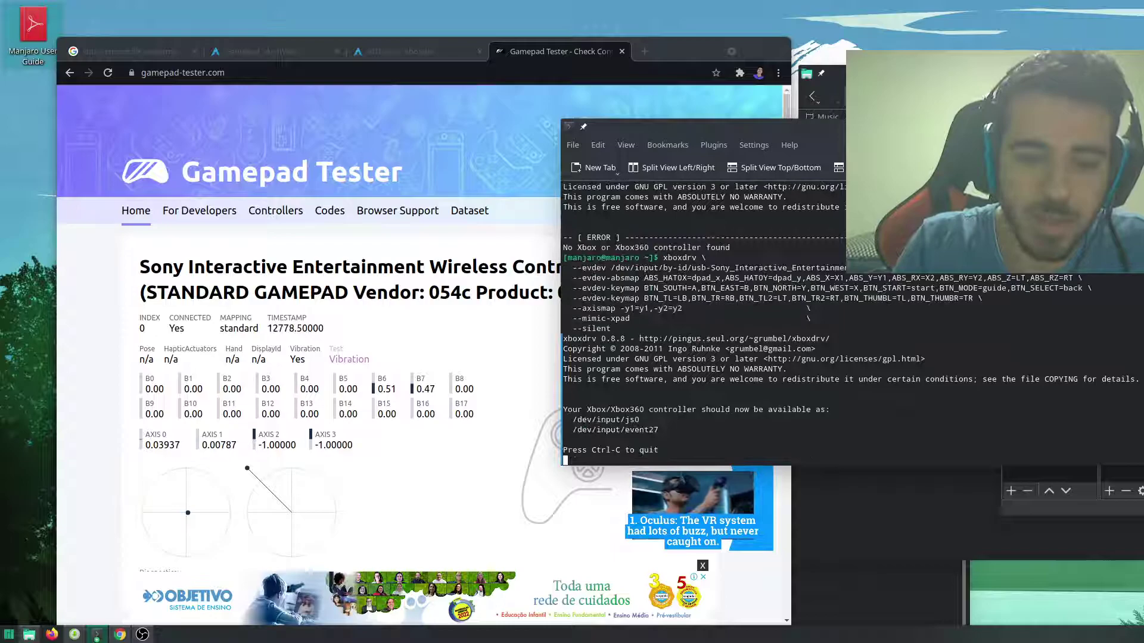
# Step: Check Gamepad Tester now lists the Xbox 360 Controller at index 1
pyautogui.click(552, 280)
pyautogui.scroll(-3, 553, 280)
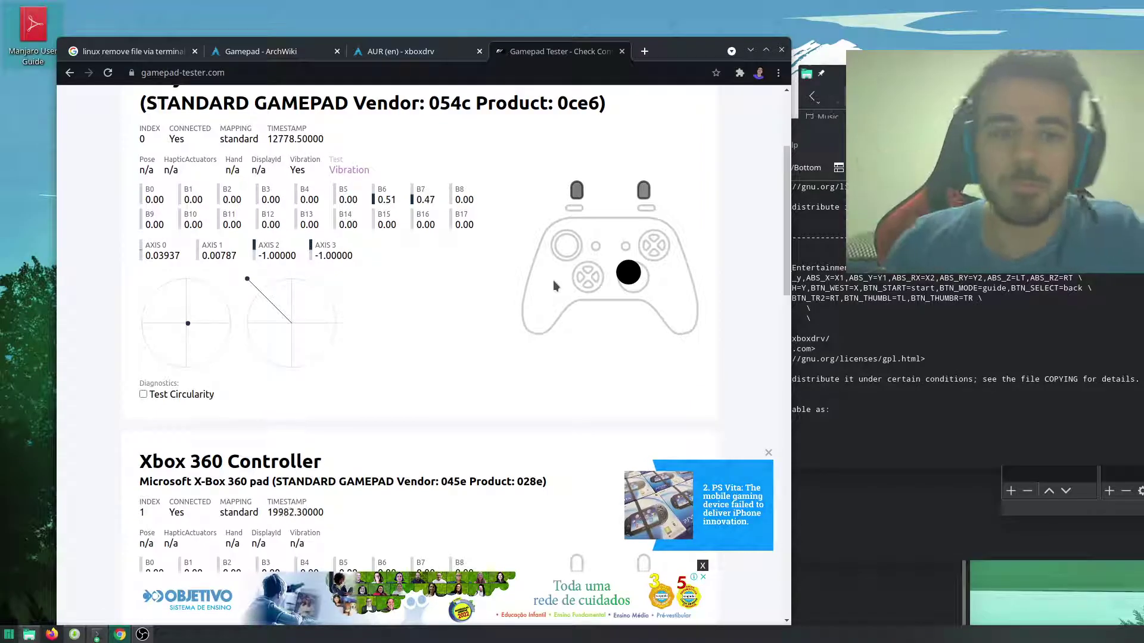
pyautogui.scroll(-4, 539, 271)
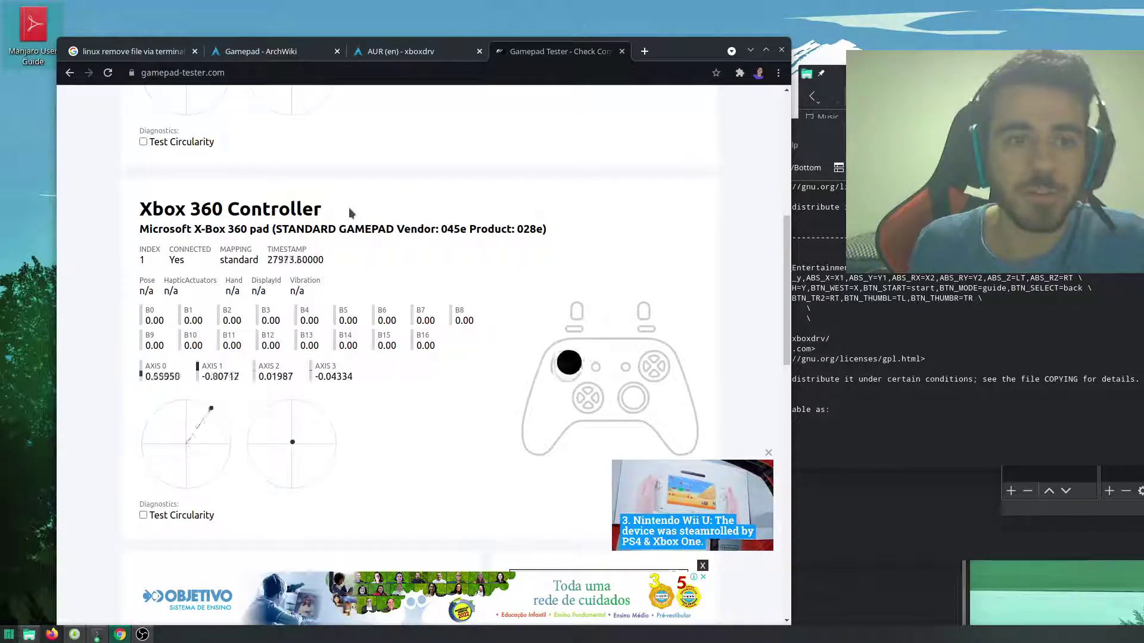
# Step: In a new tab, search 'stadia' and open the Google Stadia home page
pyautogui.click(645, 51)
pyautogui.write('stadia')
pyautogui.press('Return')
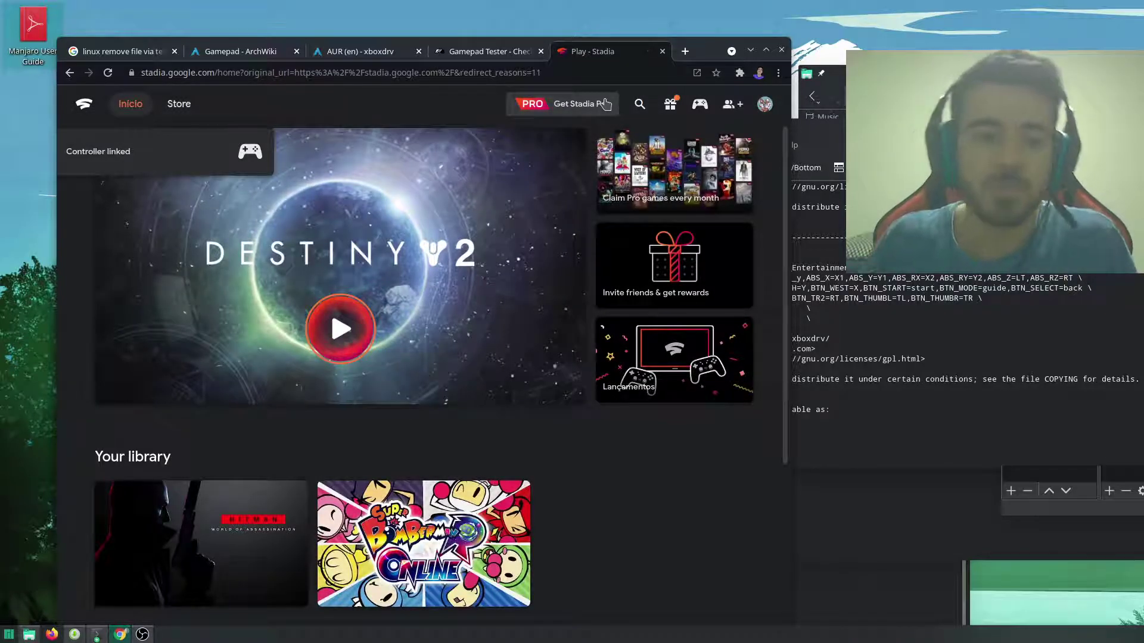
# Step: Navigate Stadia's library and captures with the controller, opening and closing a Destiny 2 capture
pyautogui.press('Down')
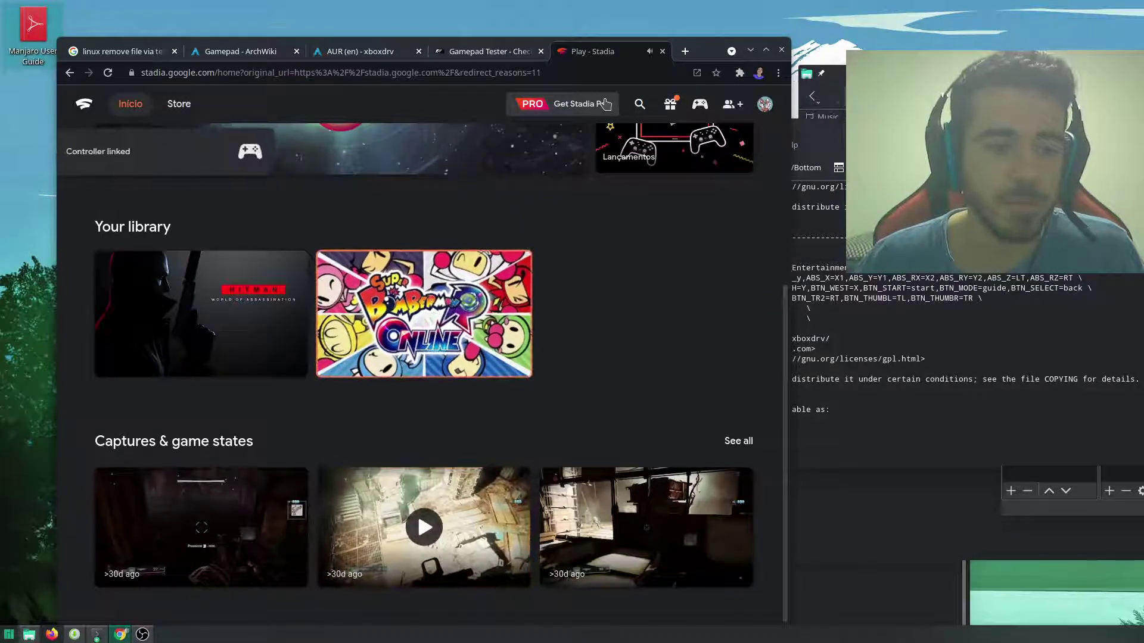
pyautogui.press('Down')
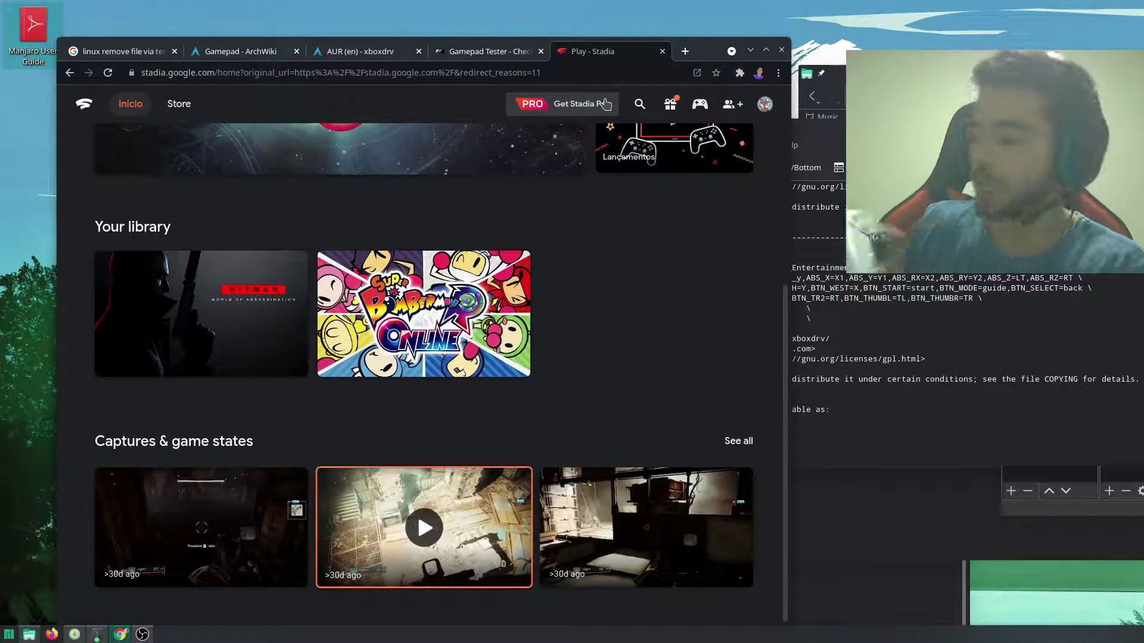
pyautogui.press('Return')
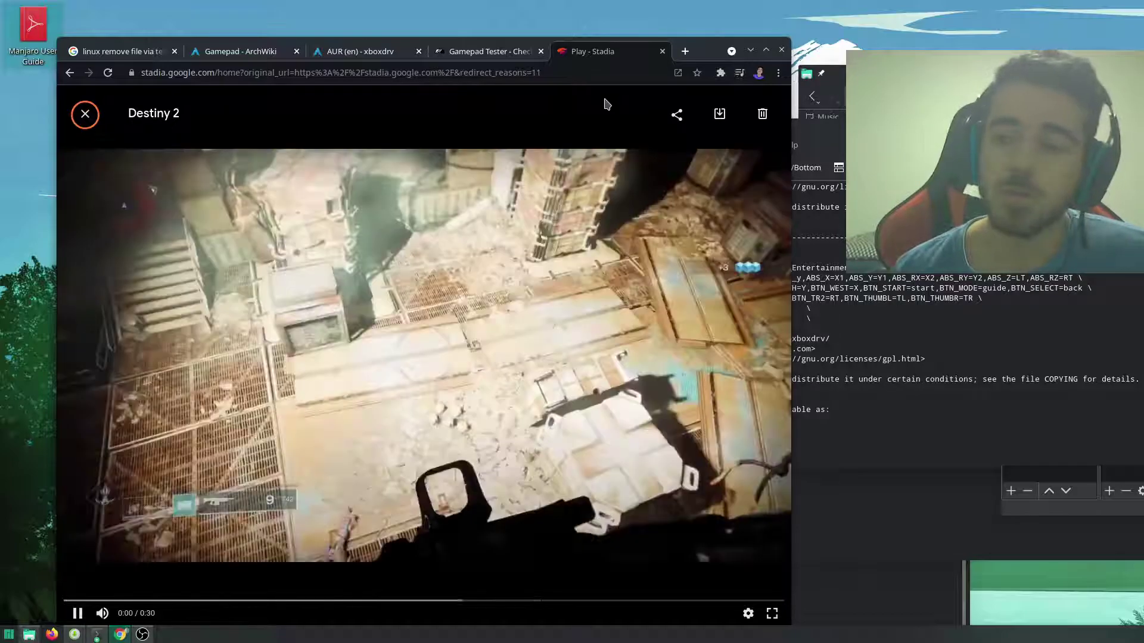
pyautogui.press('Escape')
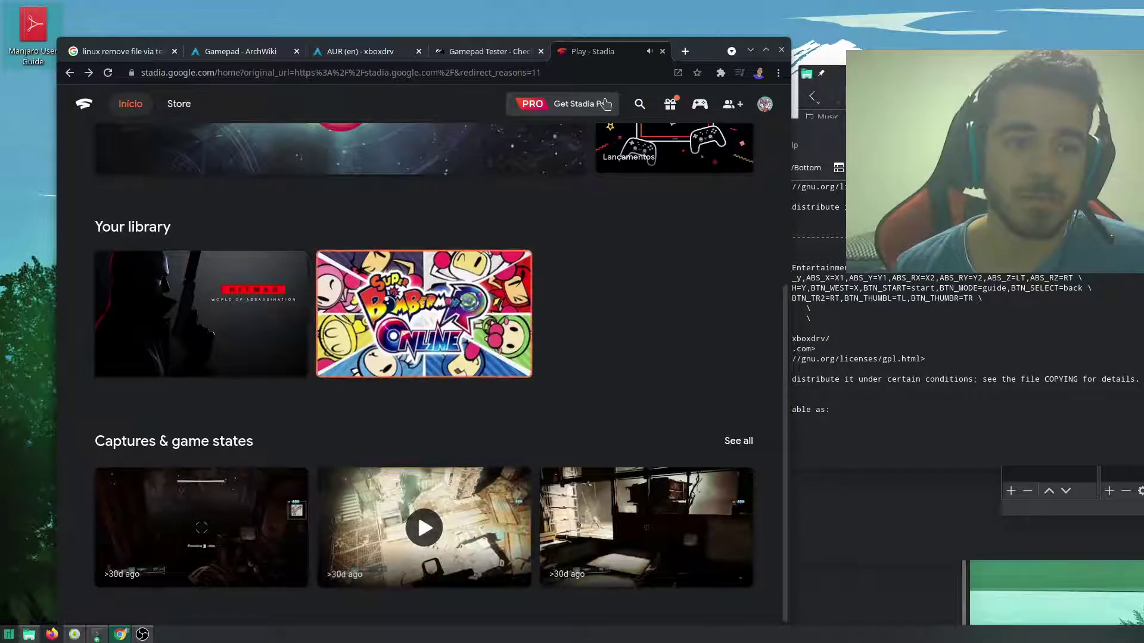
pyautogui.press('Up')
pyautogui.press('Up')
pyautogui.press('Up')
pyautogui.press('Tab')
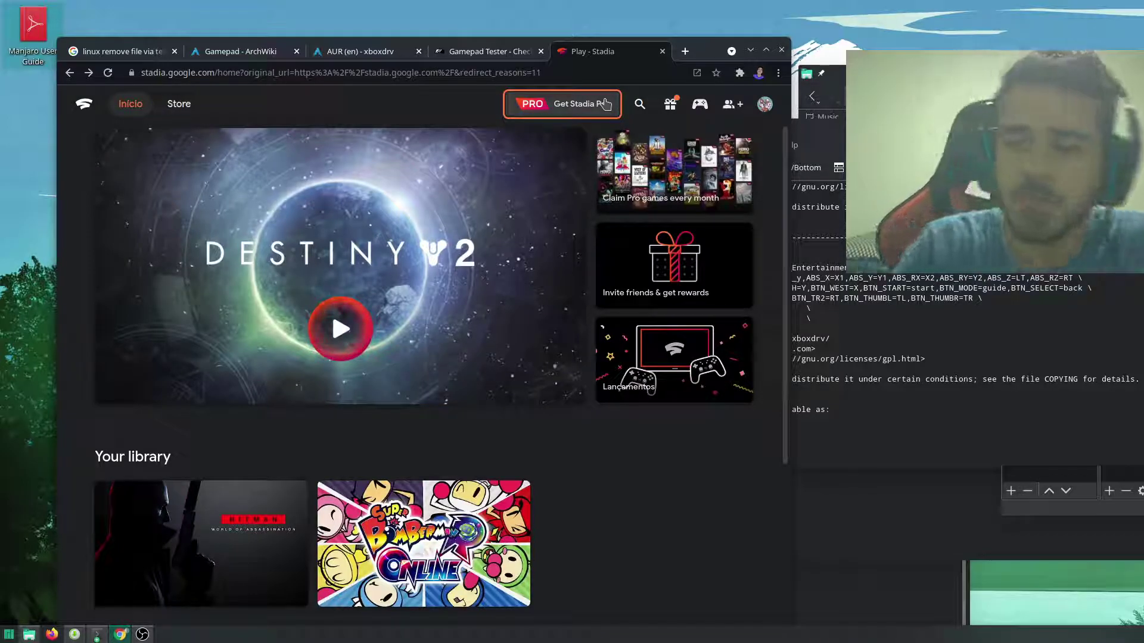
pyautogui.press('Down')
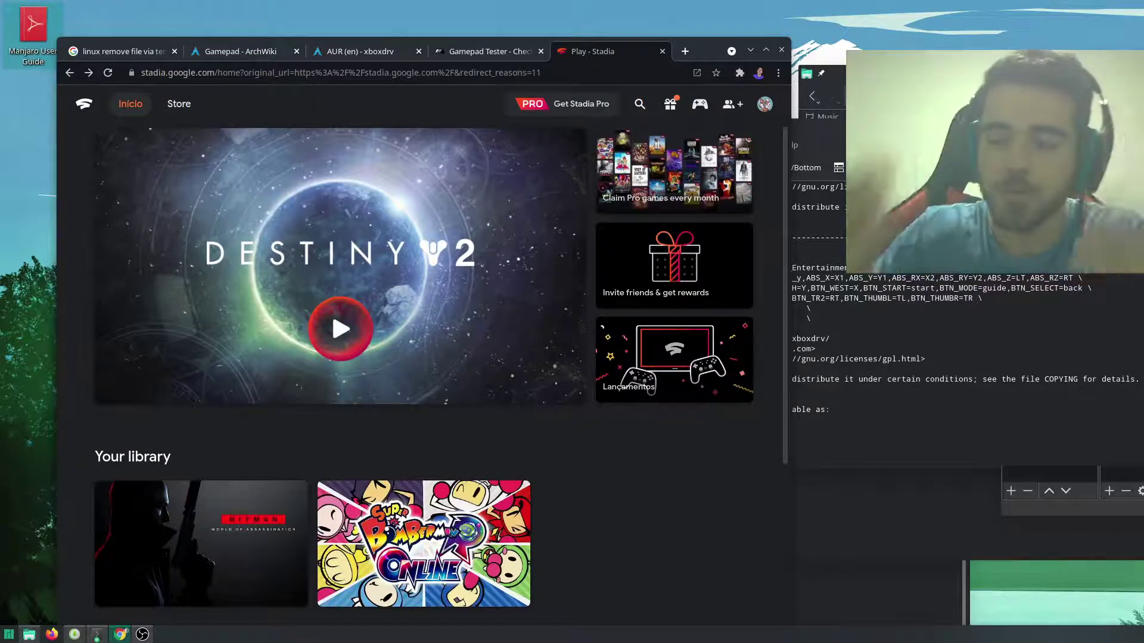
# Step: Bring the Konsole window running xboxdrv forward and move it left over the Stadia page
pyautogui.click(840, 242)
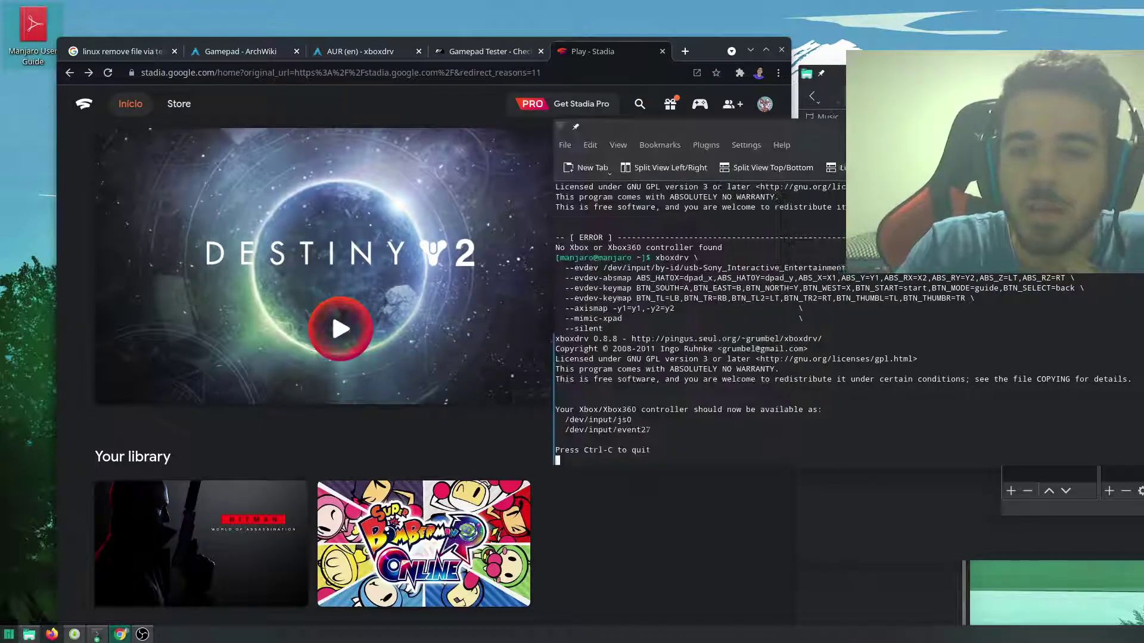
pyautogui.moveTo(1005, 154); pyautogui.dragTo(595, 134)
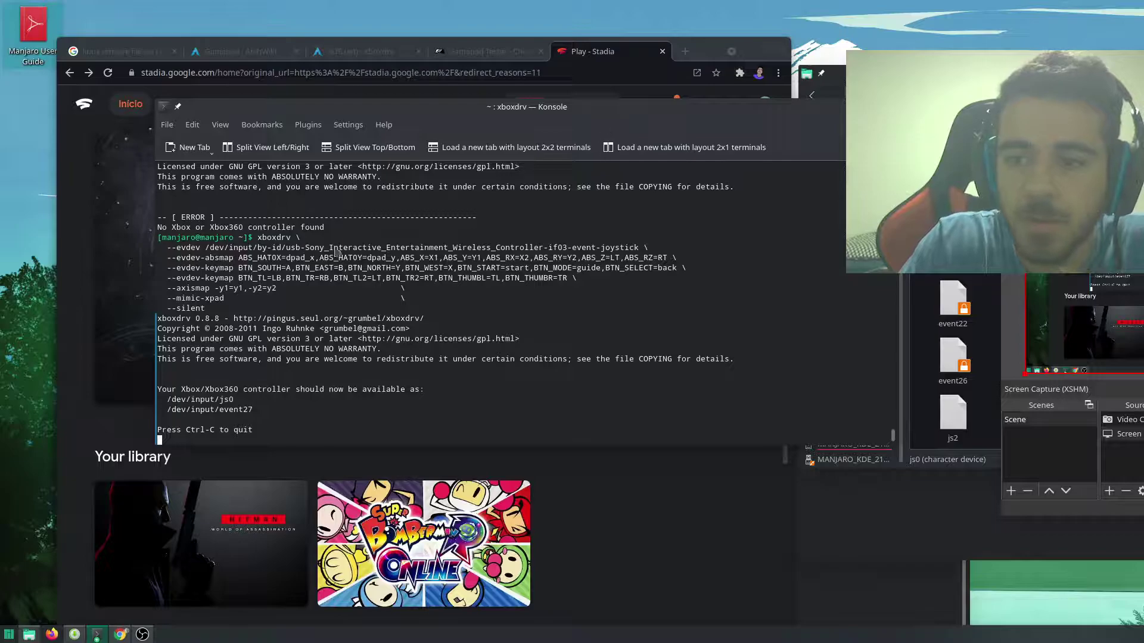